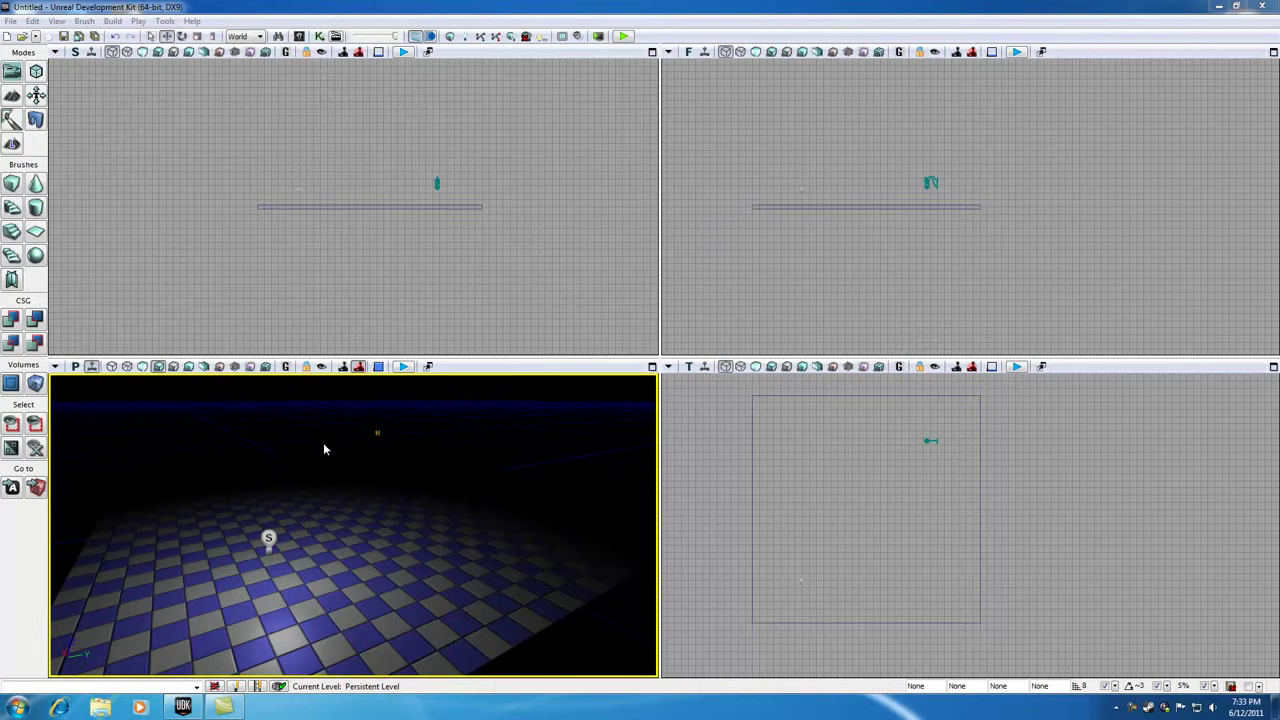
Add a Trigger actor on the checkered floor between the existing point light and the wall lantern.
{"action": "left_click_drag", "start_coordinate": [380, 517], "coordinate": [380, 380]}
{"action": "mouse_move", "coordinate": [366, 504]}
{"action": "middle_mouse_down"}
{"action": "mouse_move", "coordinate": [362, 560]}
{"action": "mouse_move", "coordinate": [352, 519]}
{"action": "middle_mouse_up"}
{"action": "mouse_move", "coordinate": [352, 520]}
{"action": "left_mouse_down"}
{"action": "mouse_move", "coordinate": [338, 500]}
{"action": "mouse_move", "coordinate": [356, 500]}
{"action": "mouse_move", "coordinate": [349, 456]}
{"action": "left_mouse_up"}
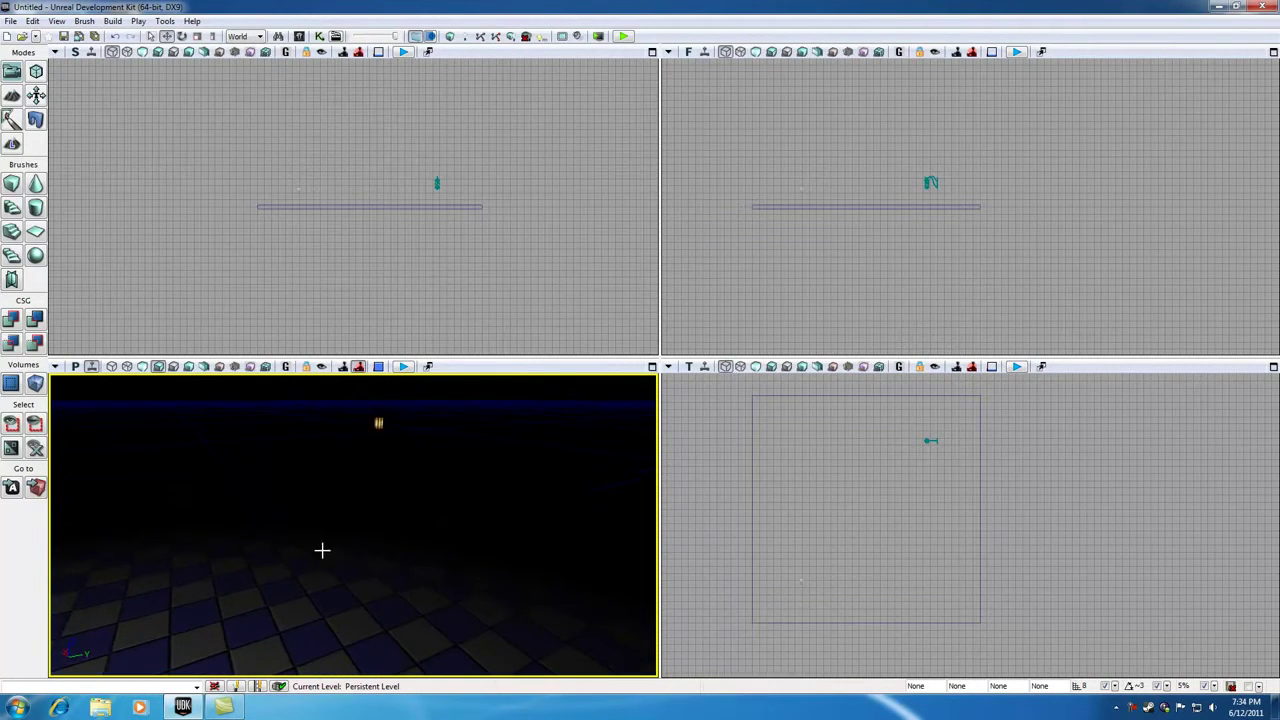
{"action": "left_click_drag", "start_coordinate": [315, 550], "coordinate": [301, 564]}
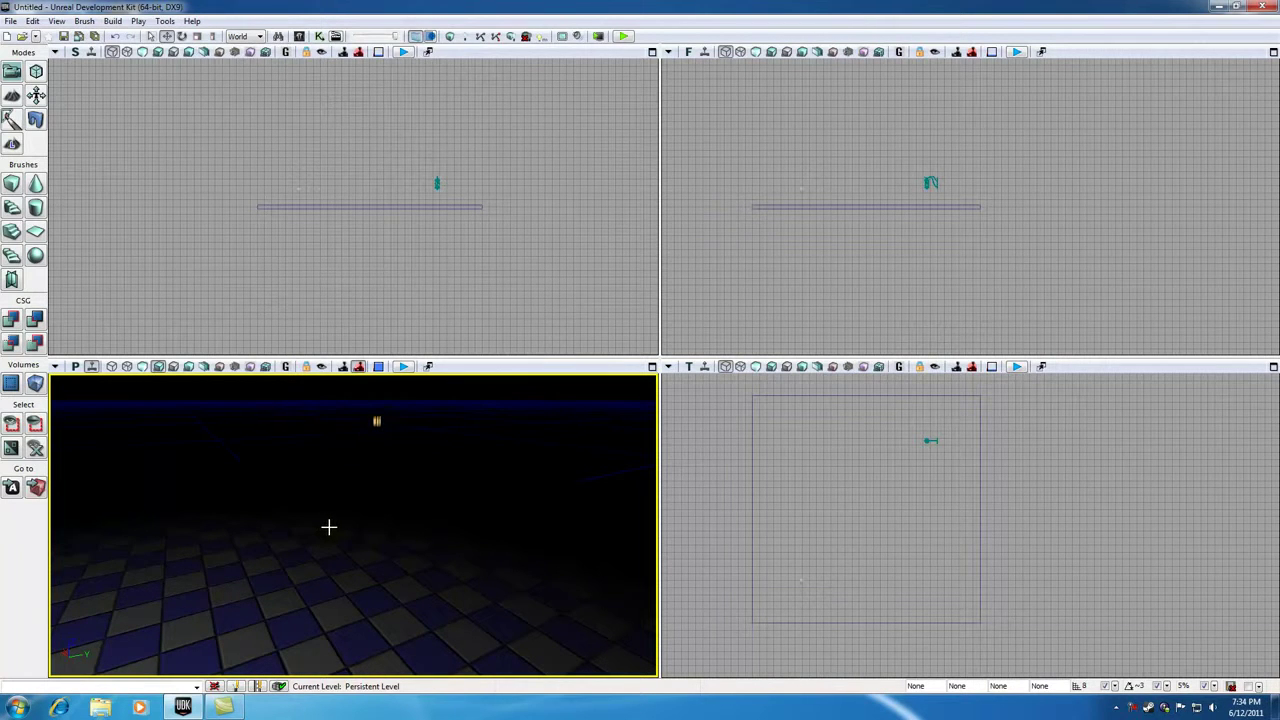
{"action": "right_click", "coordinate": [331, 527]}
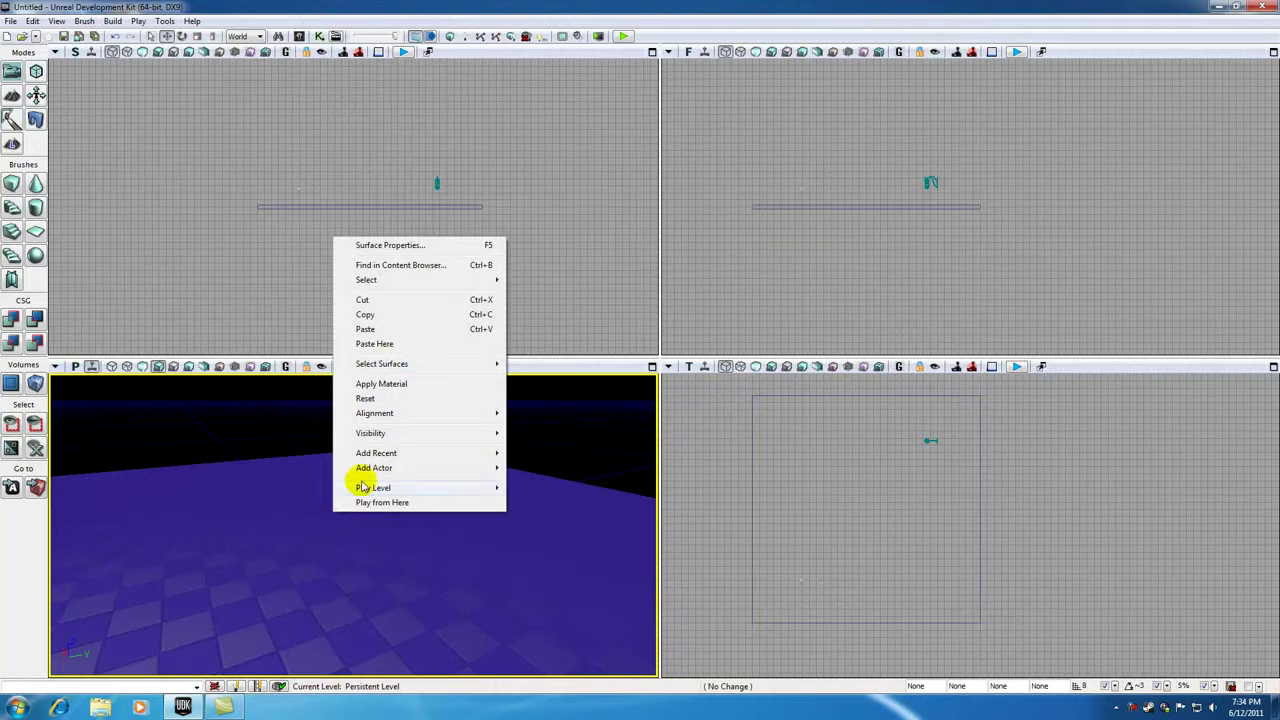
{"action": "mouse_move", "coordinate": [367, 472]}
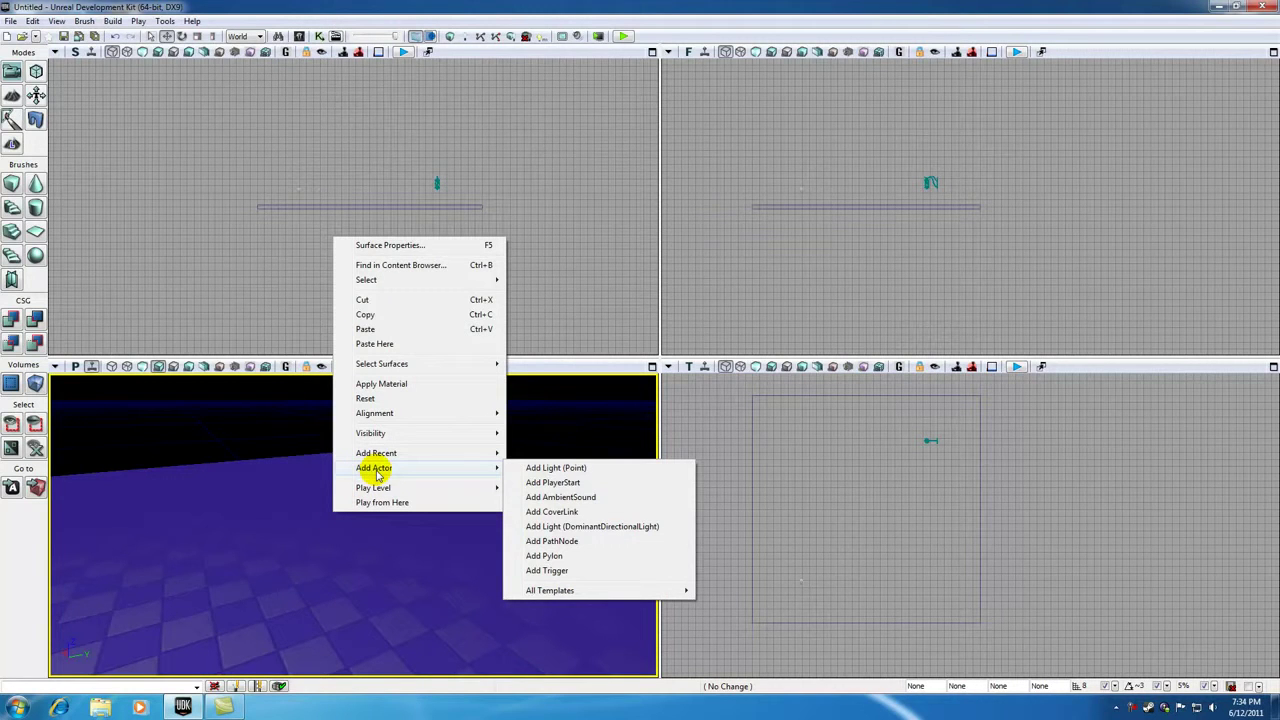
{"action": "left_click", "coordinate": [557, 572]}
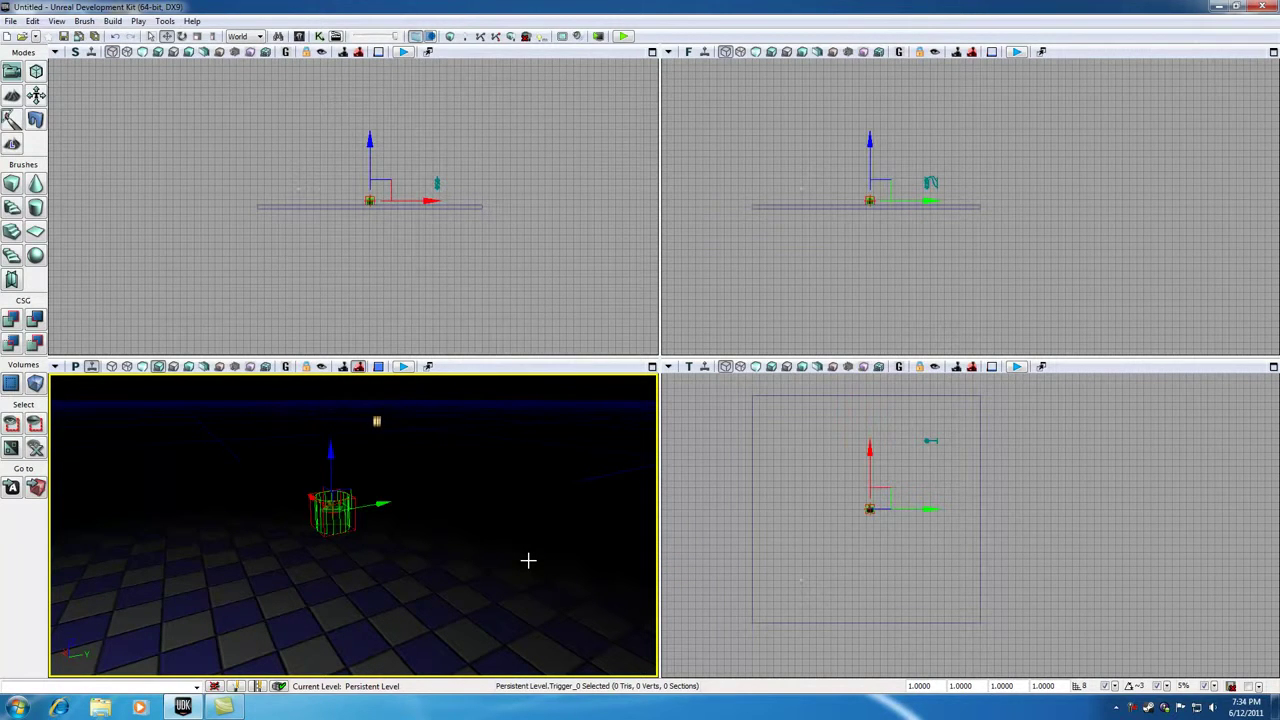
Inspect the trigger up close, then play the level from the floor nearby to check its in-game visibility.
{"action": "left_click", "coordinate": [416, 527]}
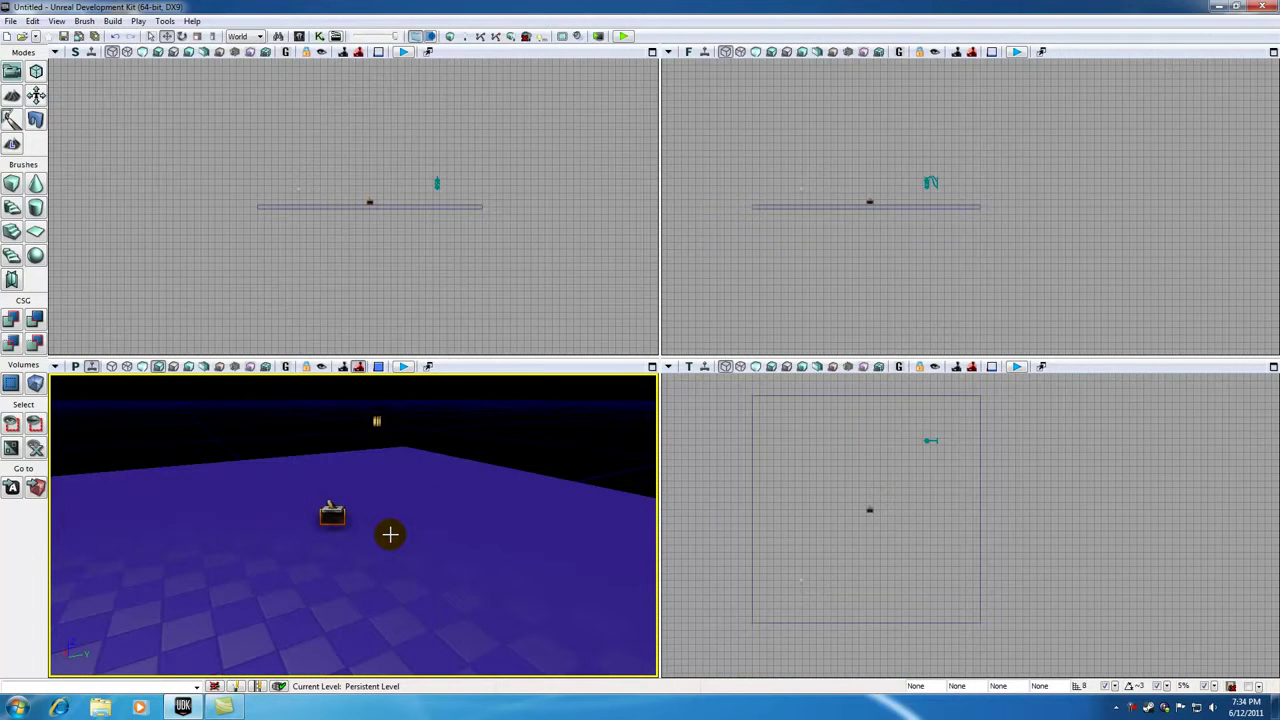
{"action": "left_click_drag", "start_coordinate": [341, 581], "coordinate": [341, 526]}
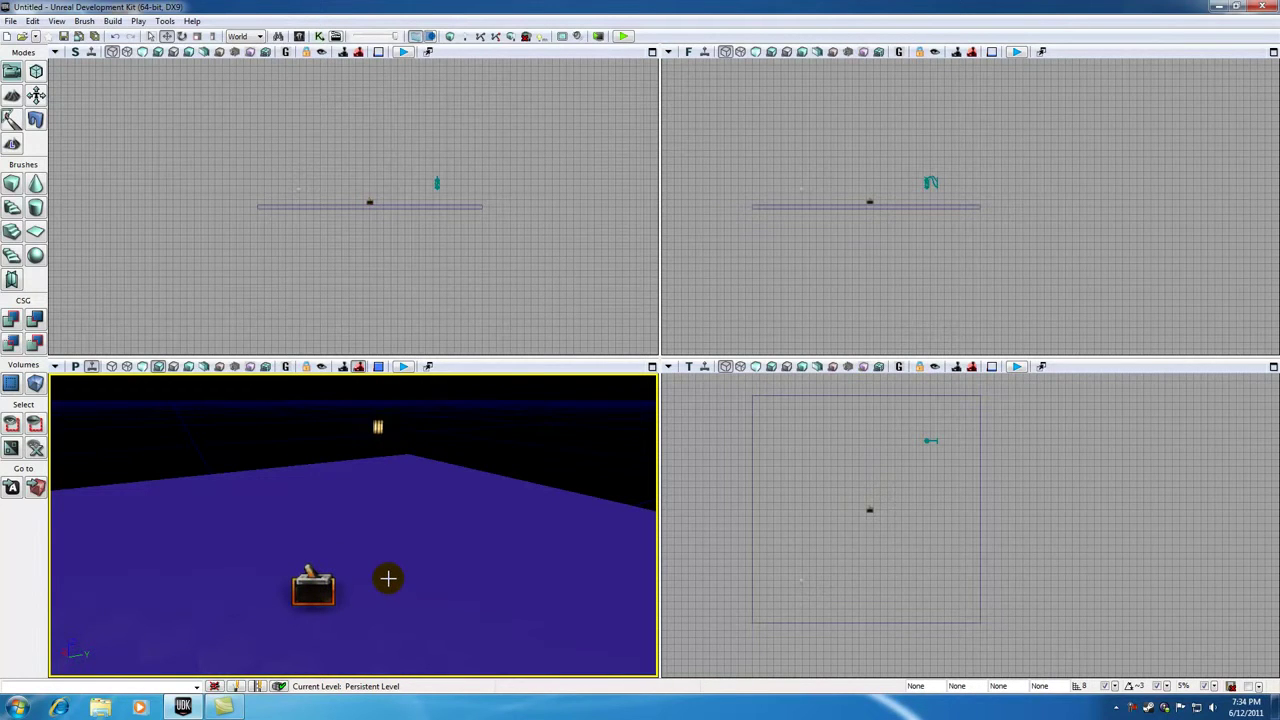
{"action": "left_click", "coordinate": [318, 585]}
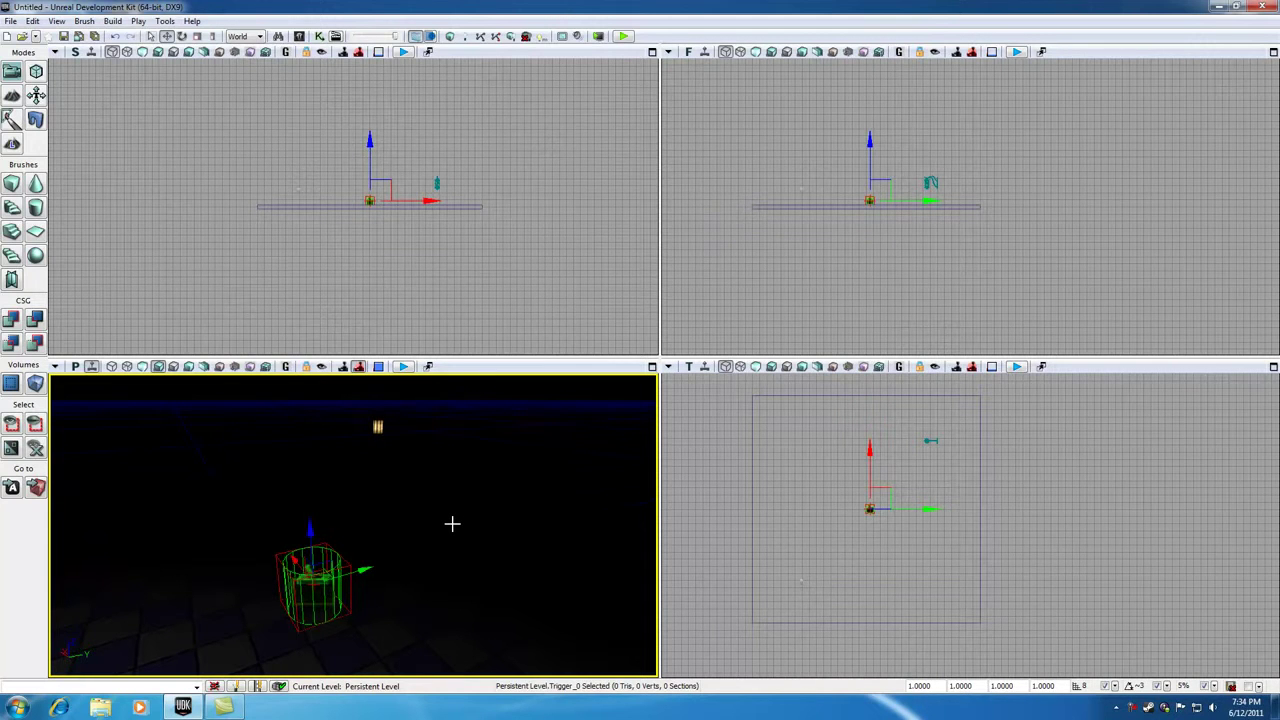
{"action": "left_click", "coordinate": [420, 552]}
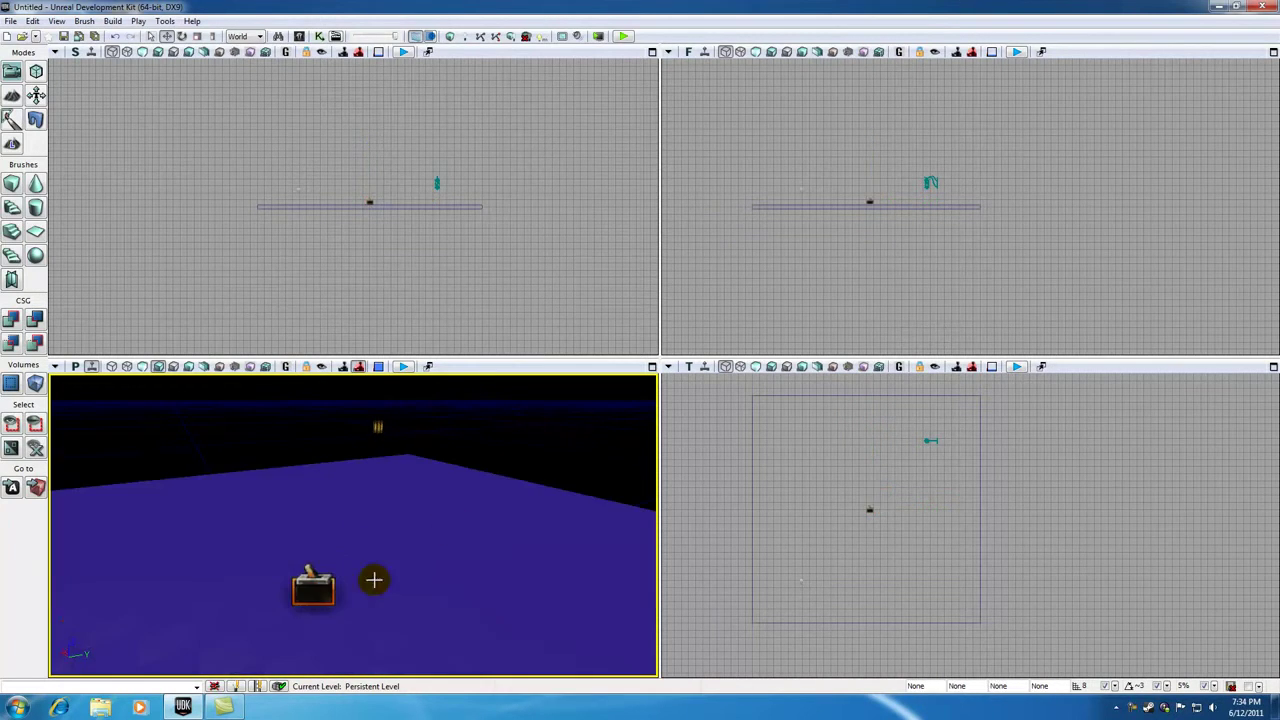
{"action": "left_click", "coordinate": [318, 589]}
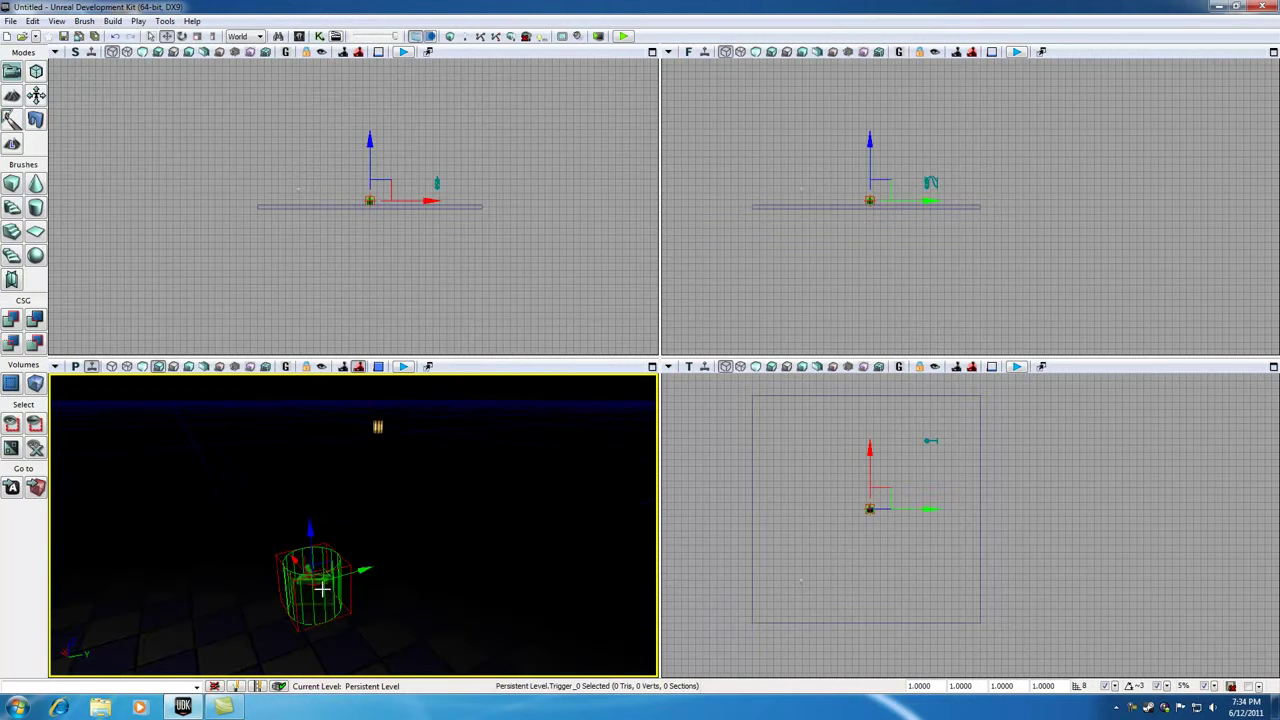
{"action": "left_click", "coordinate": [387, 590]}
{"action": "left_click_drag", "start_coordinate": [387, 590], "coordinate": [387, 665]}
{"action": "right_click", "coordinate": [338, 587]}
{"action": "left_click", "coordinate": [387, 577]}
{"action": "left_click", "coordinate": [641, 376]}
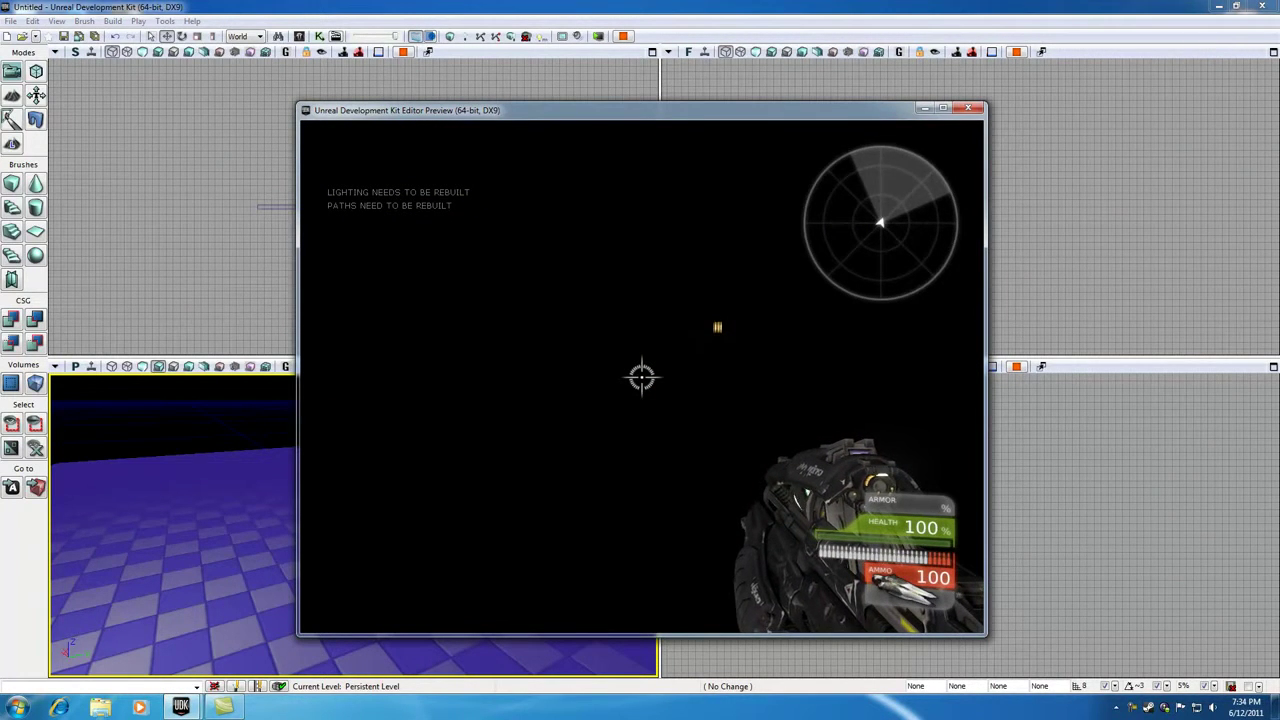
{"action": "key", "text": "Escape"}
Turn off the Hidden option in the trigger's Display properties and close its properties.
{"action": "left_click_drag", "start_coordinate": [374, 557], "coordinate": [352, 540]}
{"action": "left_click", "coordinate": [352, 540]}
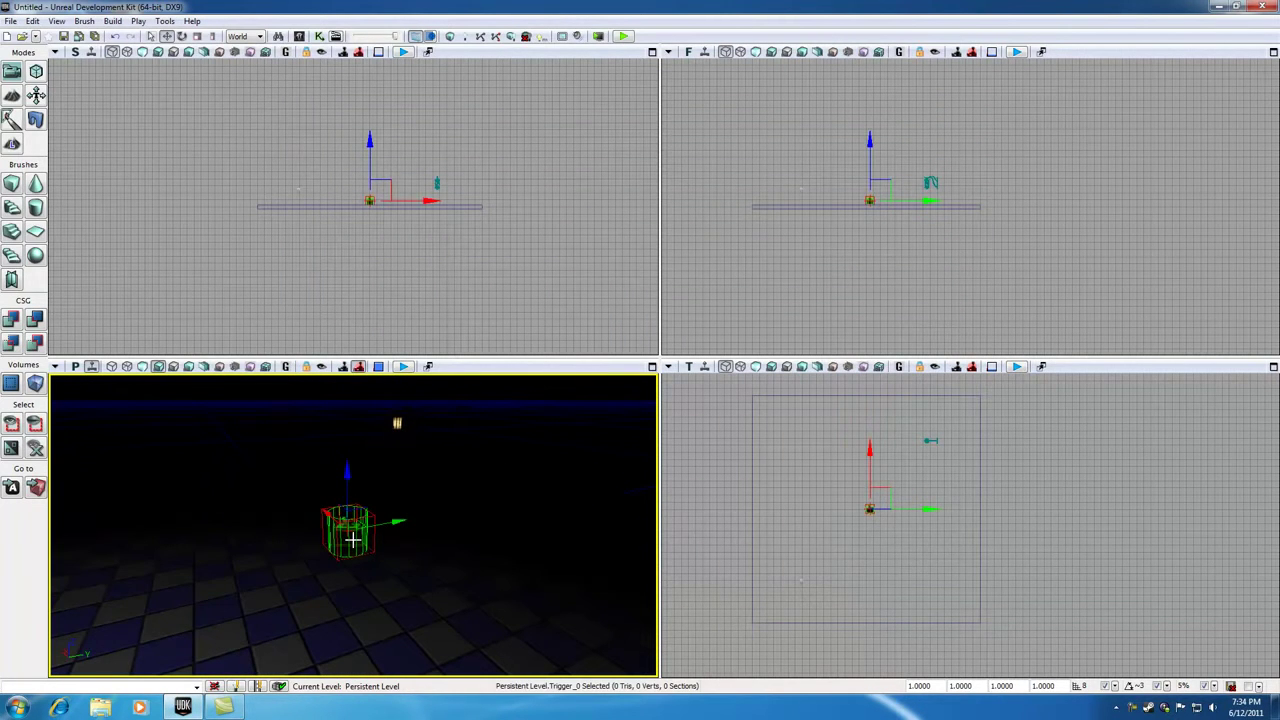
{"action": "double_click", "coordinate": [352, 535]}
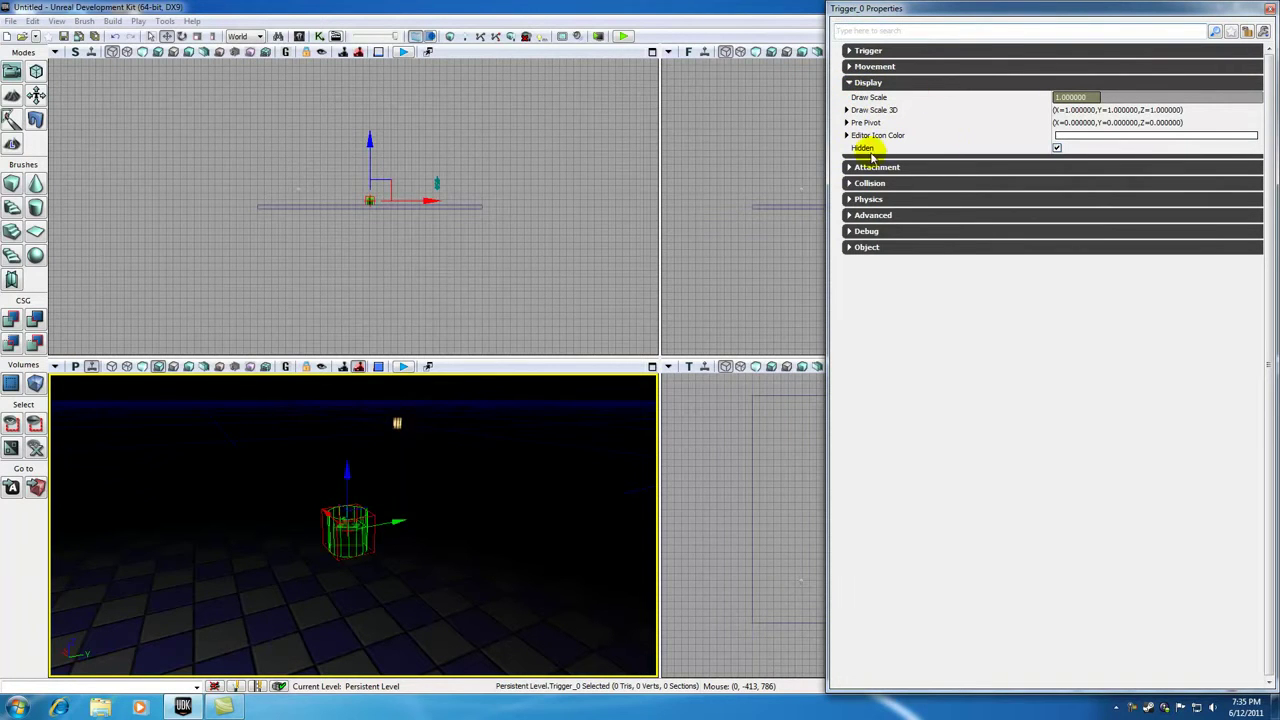
{"action": "left_click", "coordinate": [1056, 148]}
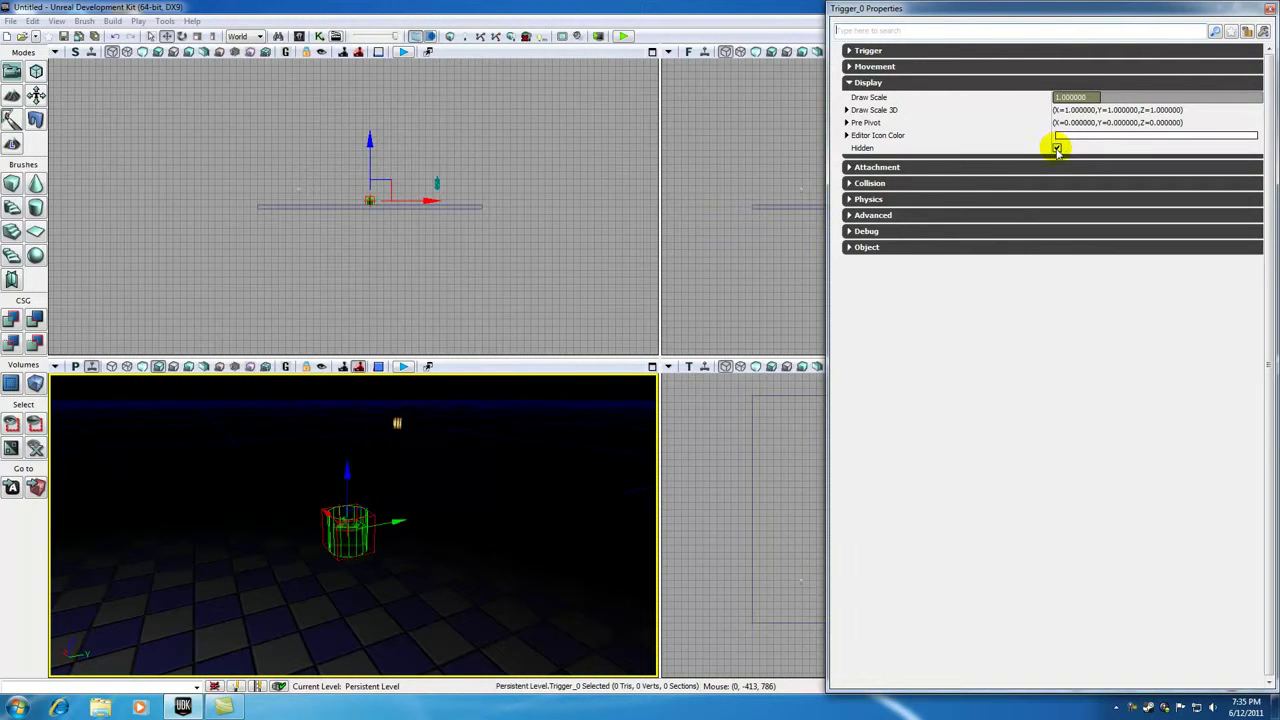
{"action": "left_click", "coordinate": [1057, 148]}
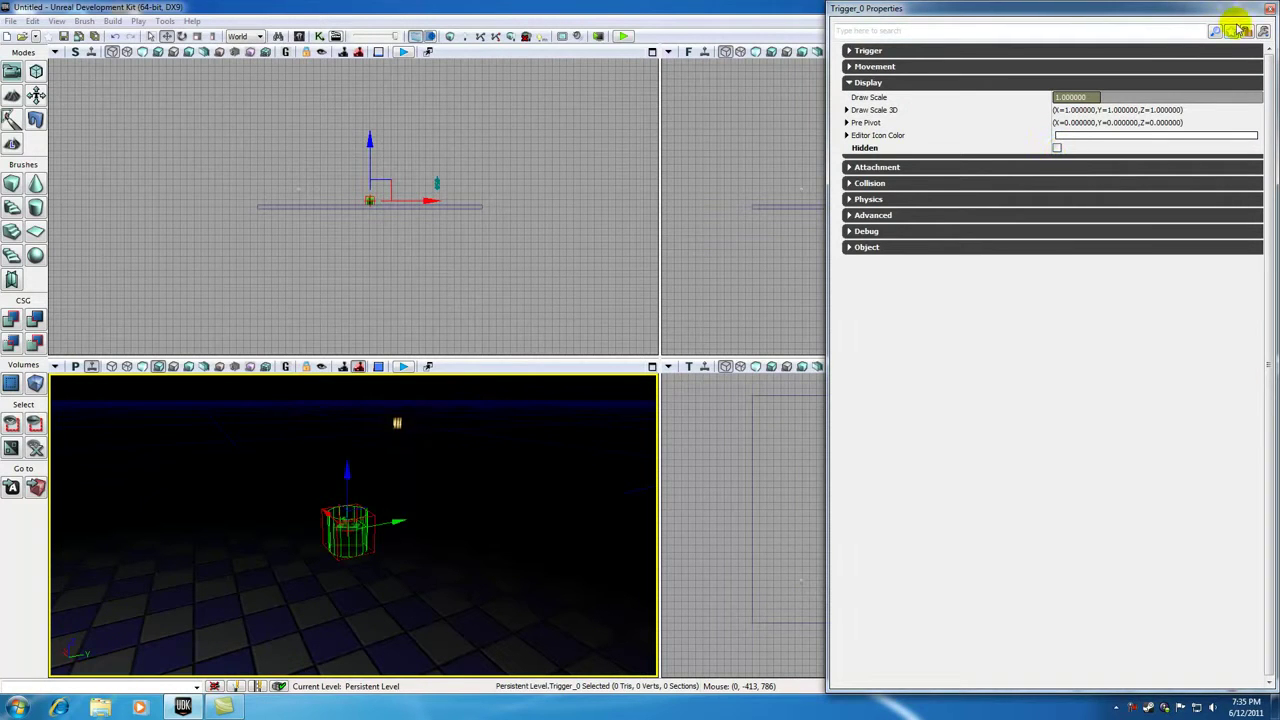
{"action": "left_click", "coordinate": [1264, 8]}
Play the level from a spot on the floor to see how the trigger looks in the game, and exit the preview.
{"action": "left_click_drag", "start_coordinate": [451, 503], "coordinate": [417, 551]}
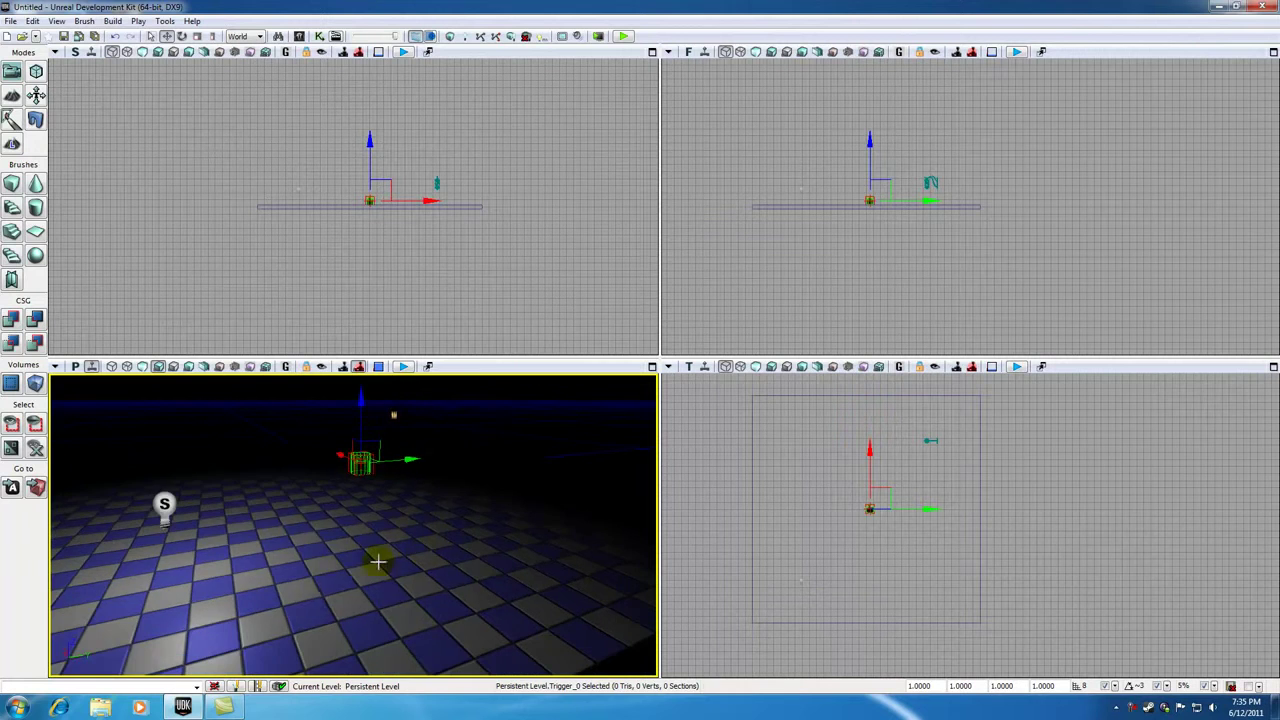
{"action": "right_click", "coordinate": [326, 580]}
{"action": "left_click", "coordinate": [343, 563]}
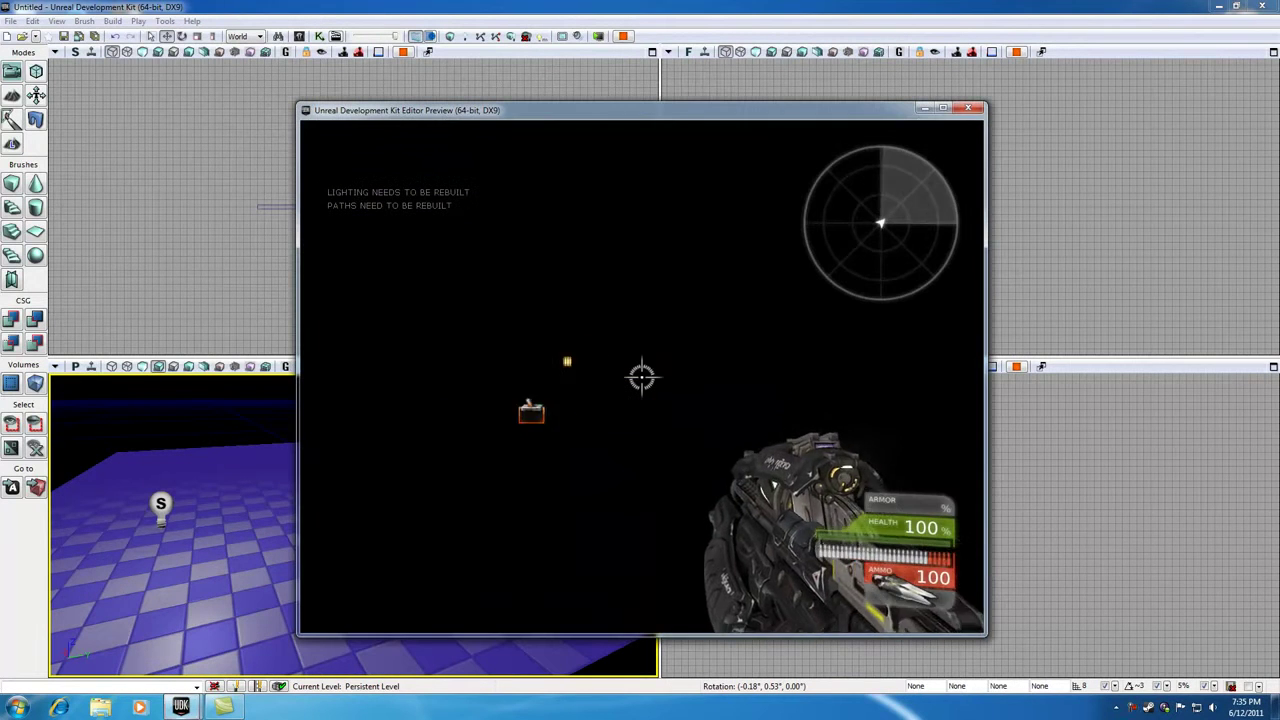
{"action": "key", "text": "w"}
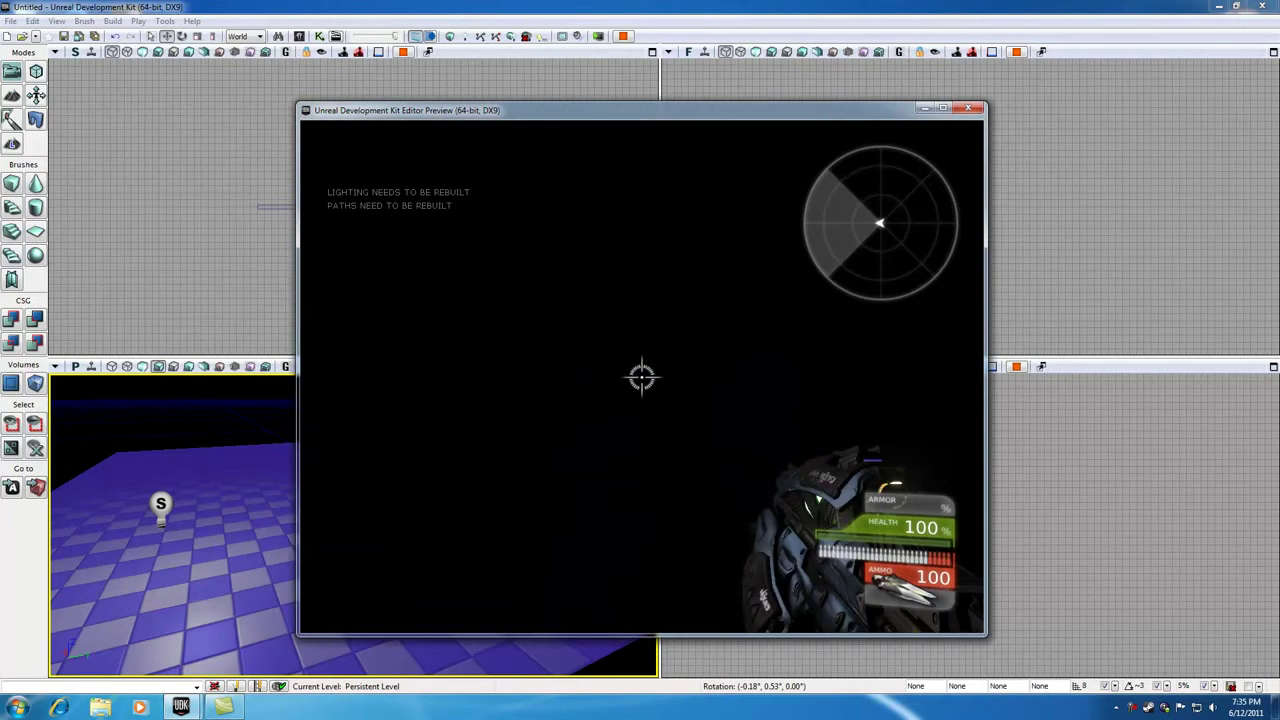
{"action": "key", "text": "Escape"}
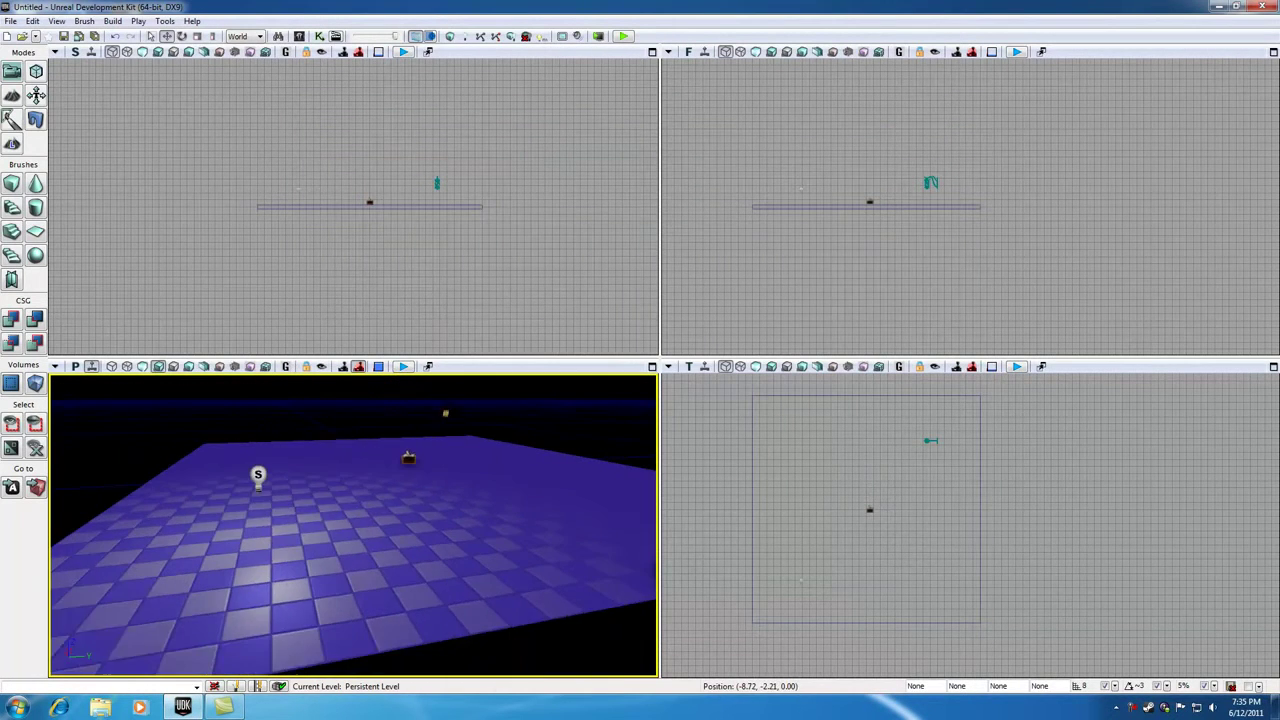
Build the level's lighting and close the Map Check report.
{"action": "left_click", "coordinate": [278, 503]}
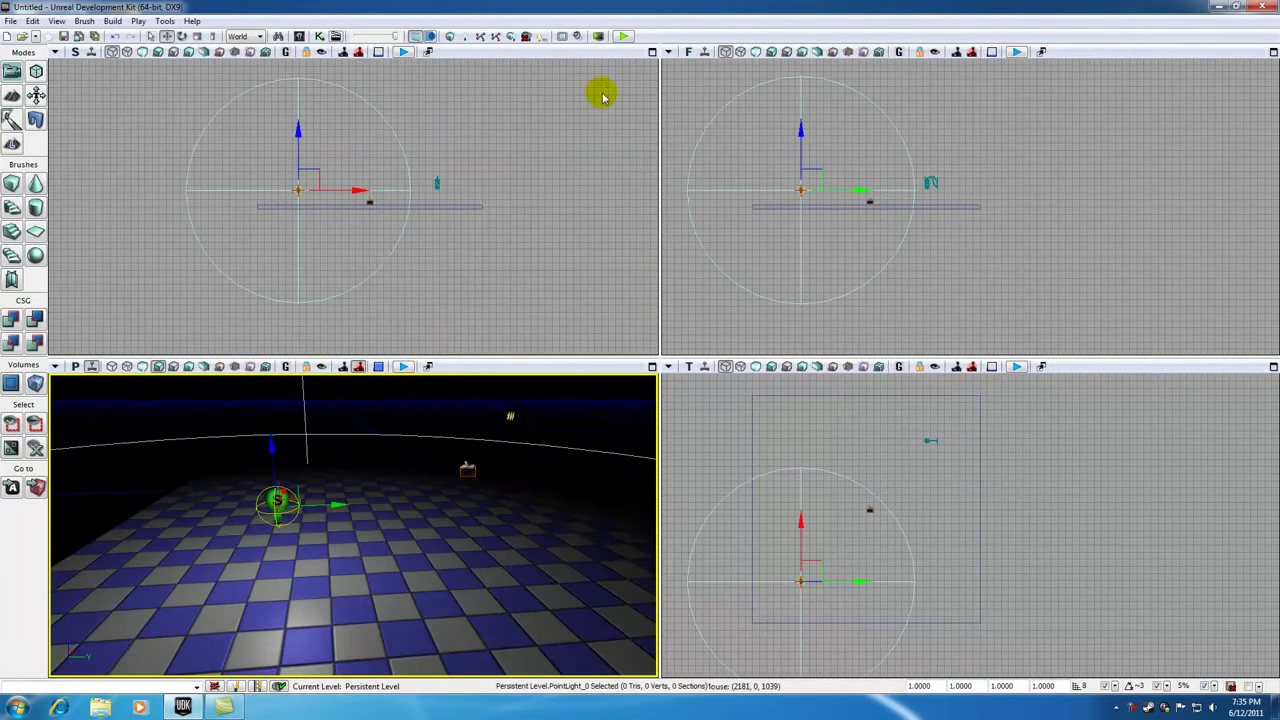
{"action": "left_click", "coordinate": [510, 36]}
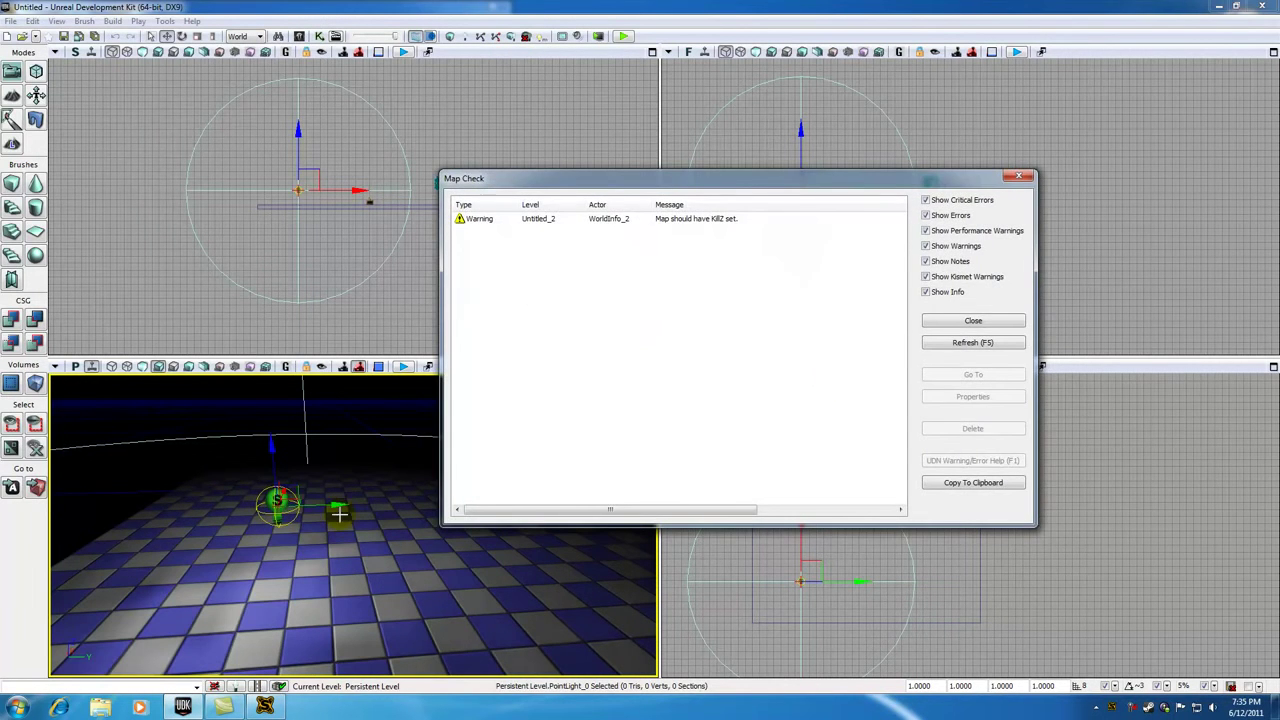
{"action": "left_click", "coordinate": [1003, 323]}
Choose PointLightToggleable from the PointLights in the Actor Classes browser and close the browser.
{"action": "left_click_drag", "start_coordinate": [416, 577], "coordinate": [436, 598]}
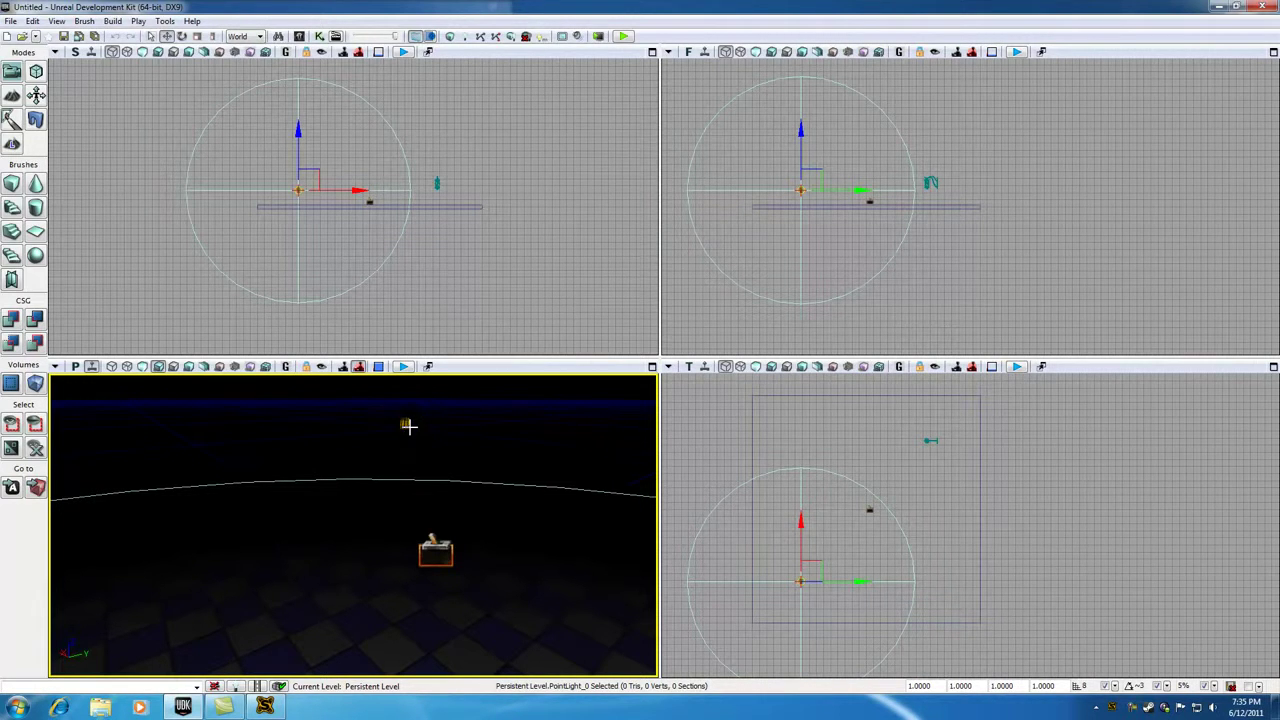
{"action": "left_click_drag", "start_coordinate": [415, 455], "coordinate": [357, 434]}
{"action": "key", "text": "Delete"}
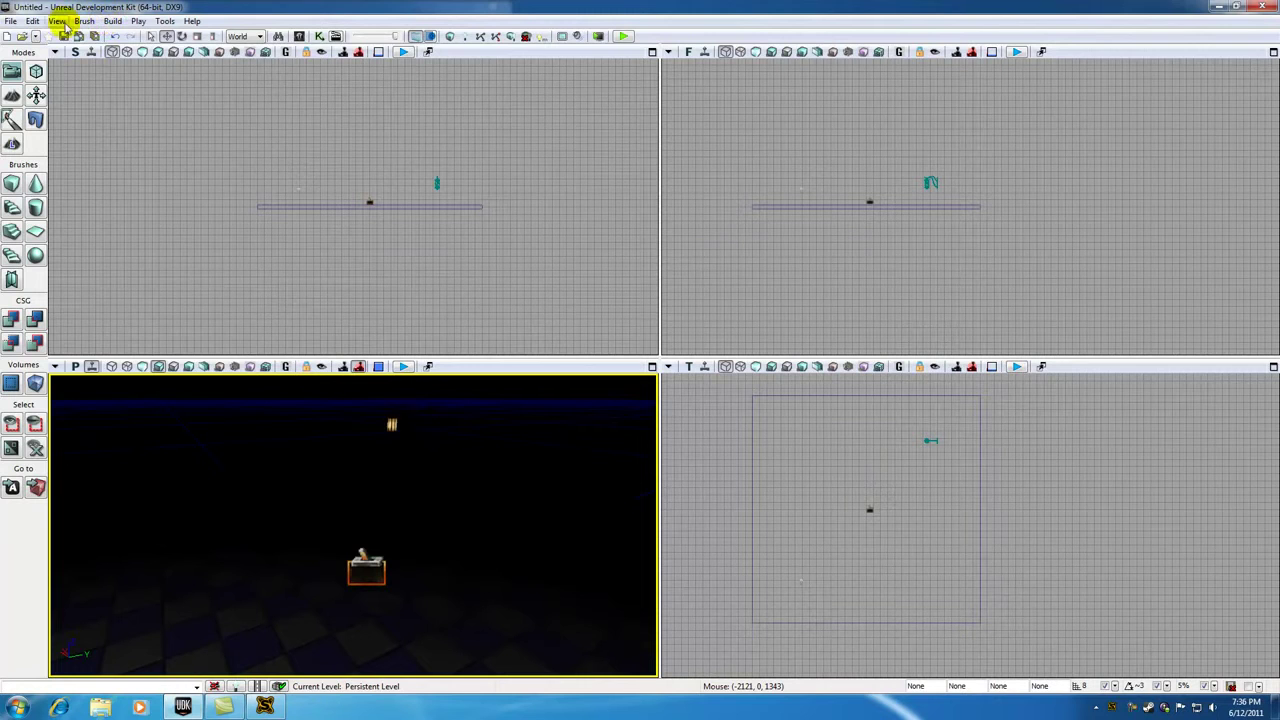
{"action": "left_click", "coordinate": [56, 21]}
{"action": "mouse_move", "coordinate": [130, 36]}
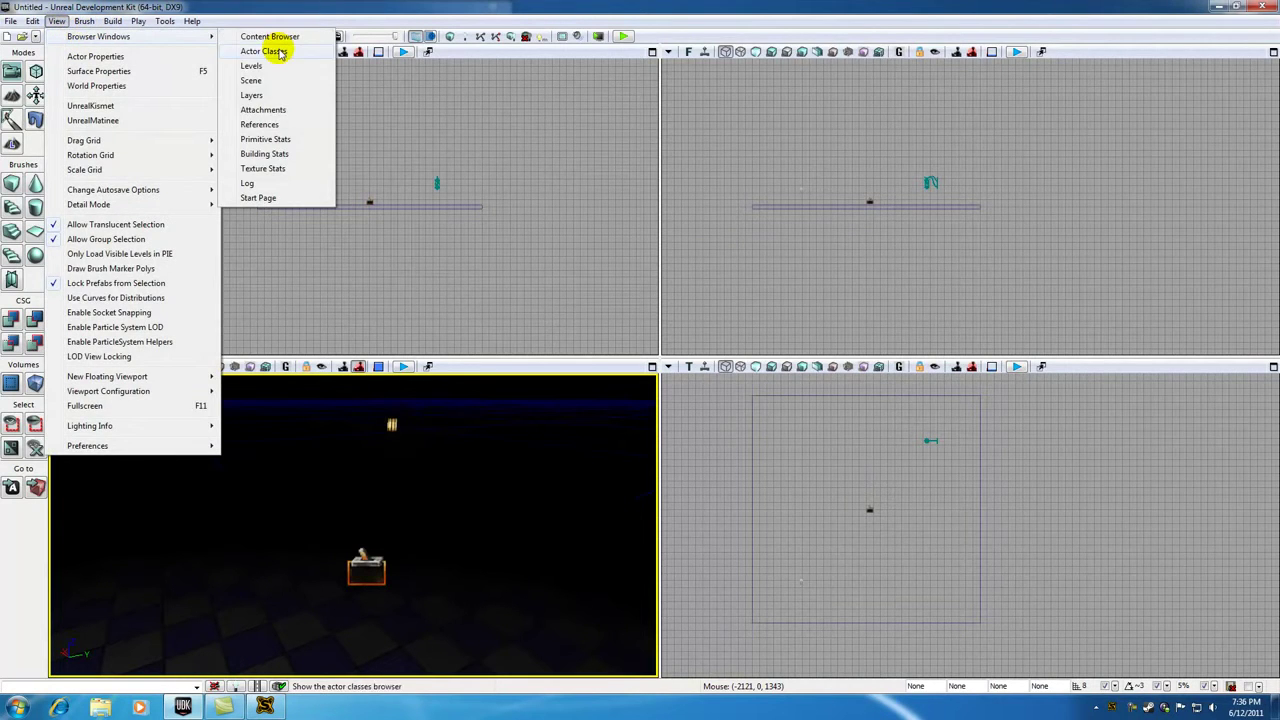
{"action": "left_click", "coordinate": [268, 51]}
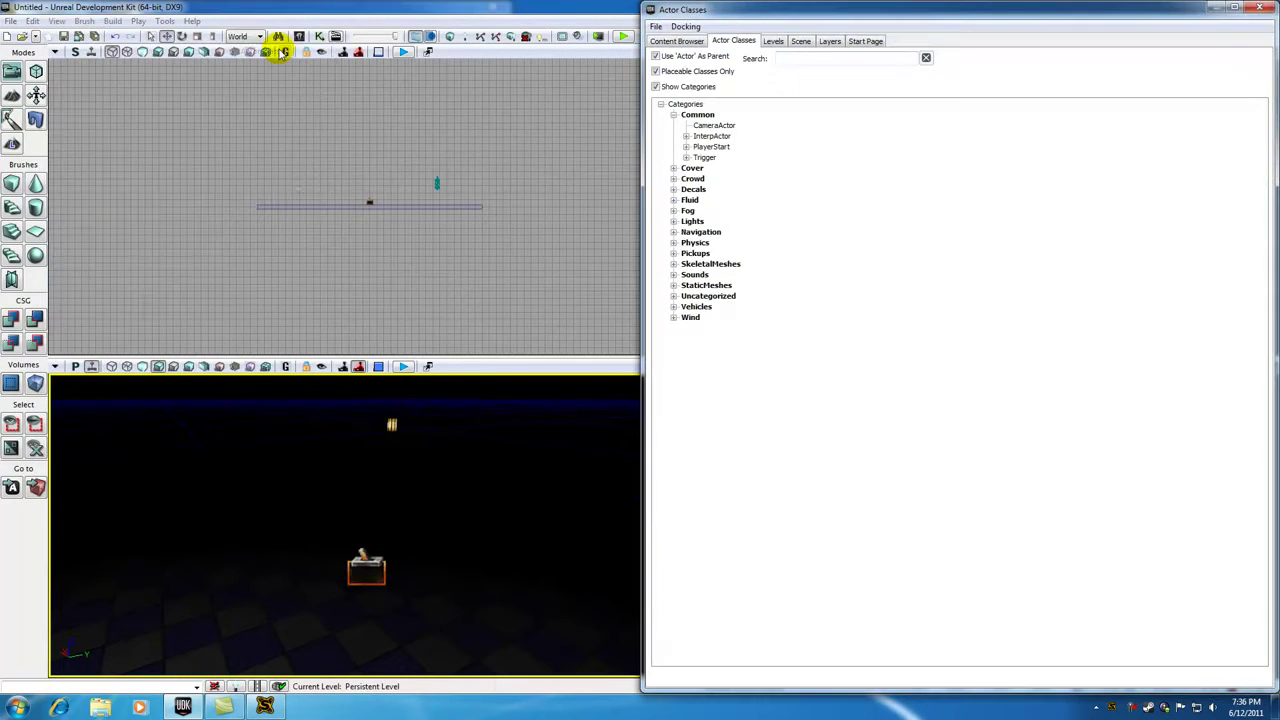
{"action": "left_click", "coordinate": [674, 221]}
{"action": "left_click", "coordinate": [686, 243]}
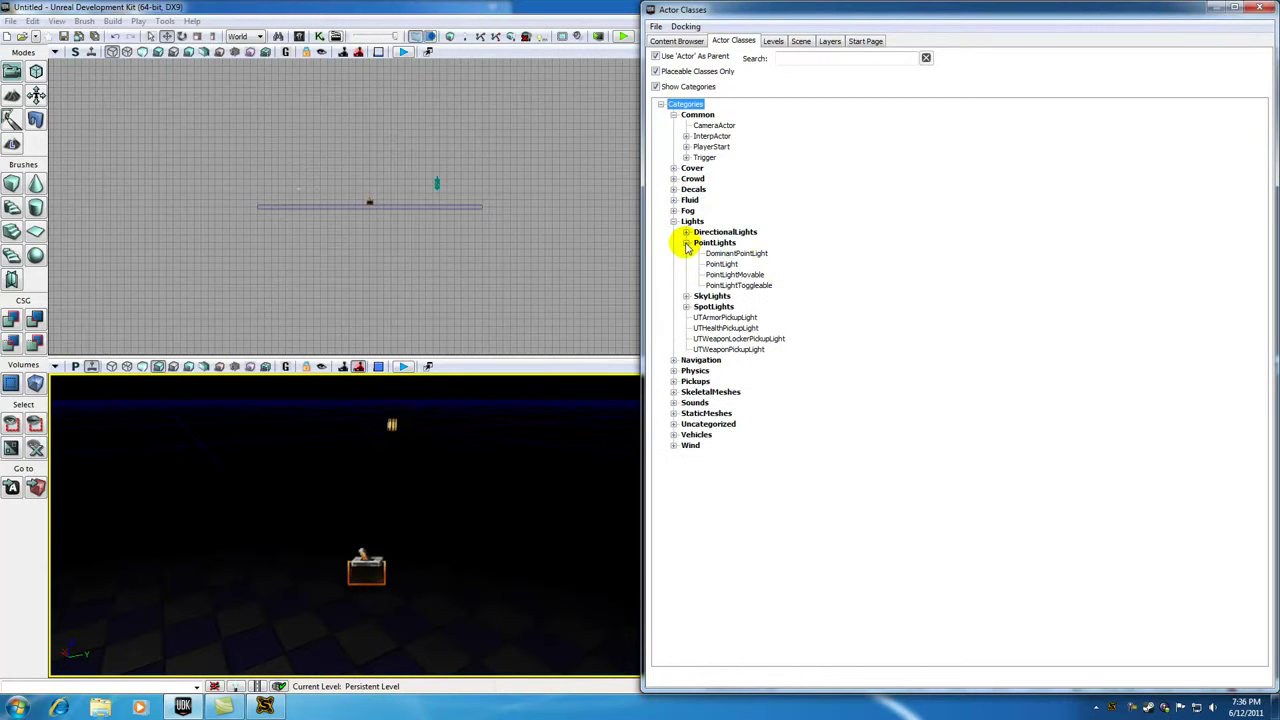
{"action": "left_click", "coordinate": [735, 286]}
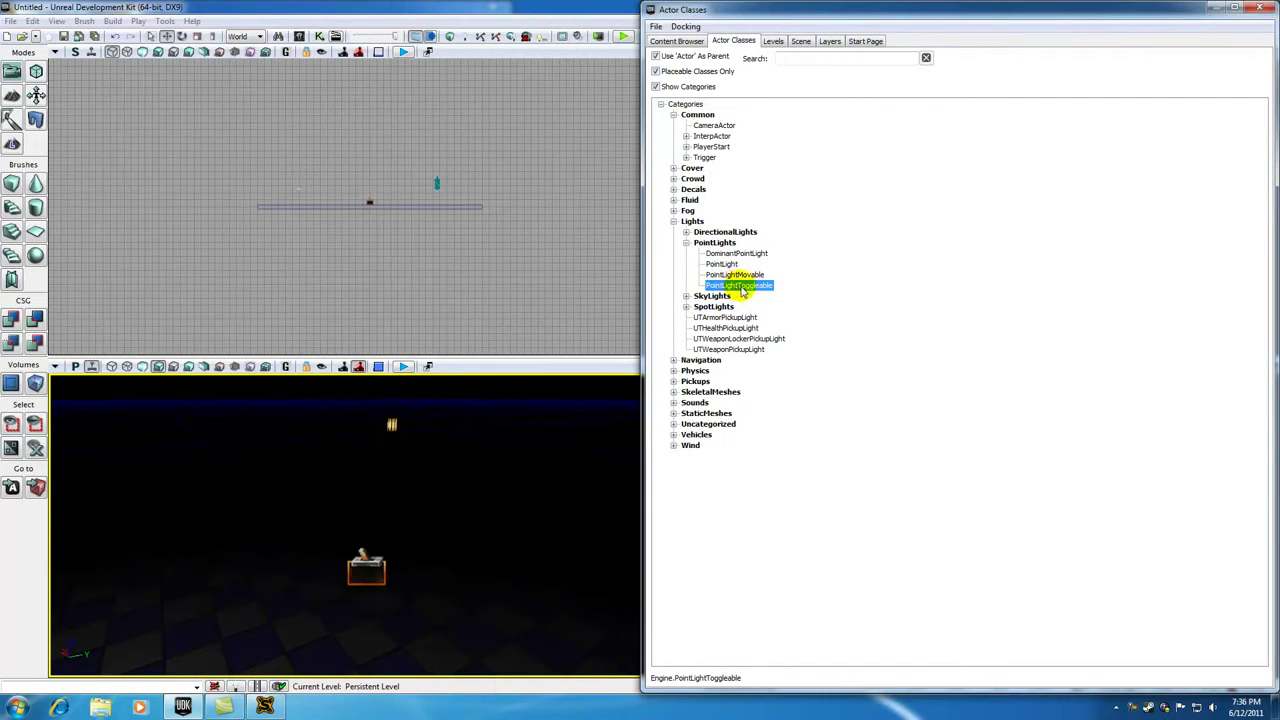
{"action": "left_click", "coordinate": [1264, 9]}
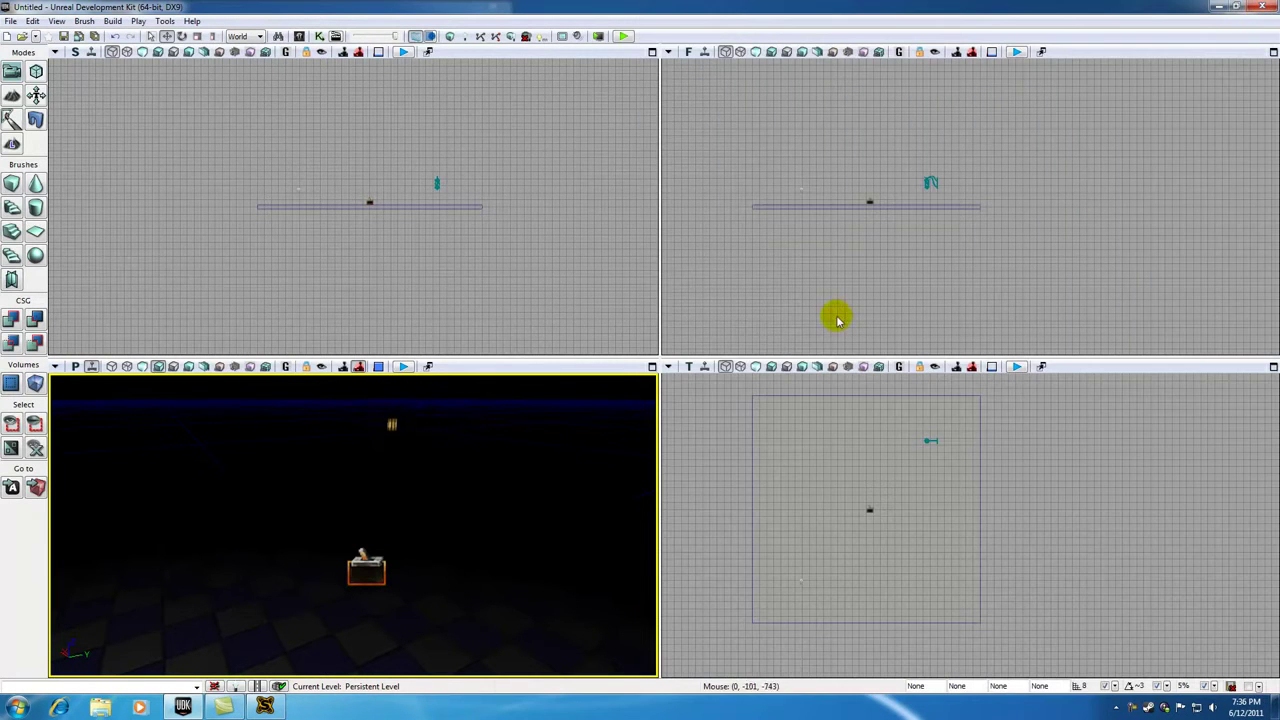
Add a PointLightToggleable to the floor behind the trigger and raise it to the lantern's height.
{"action": "left_click_drag", "start_coordinate": [511, 486], "coordinate": [414, 480]}
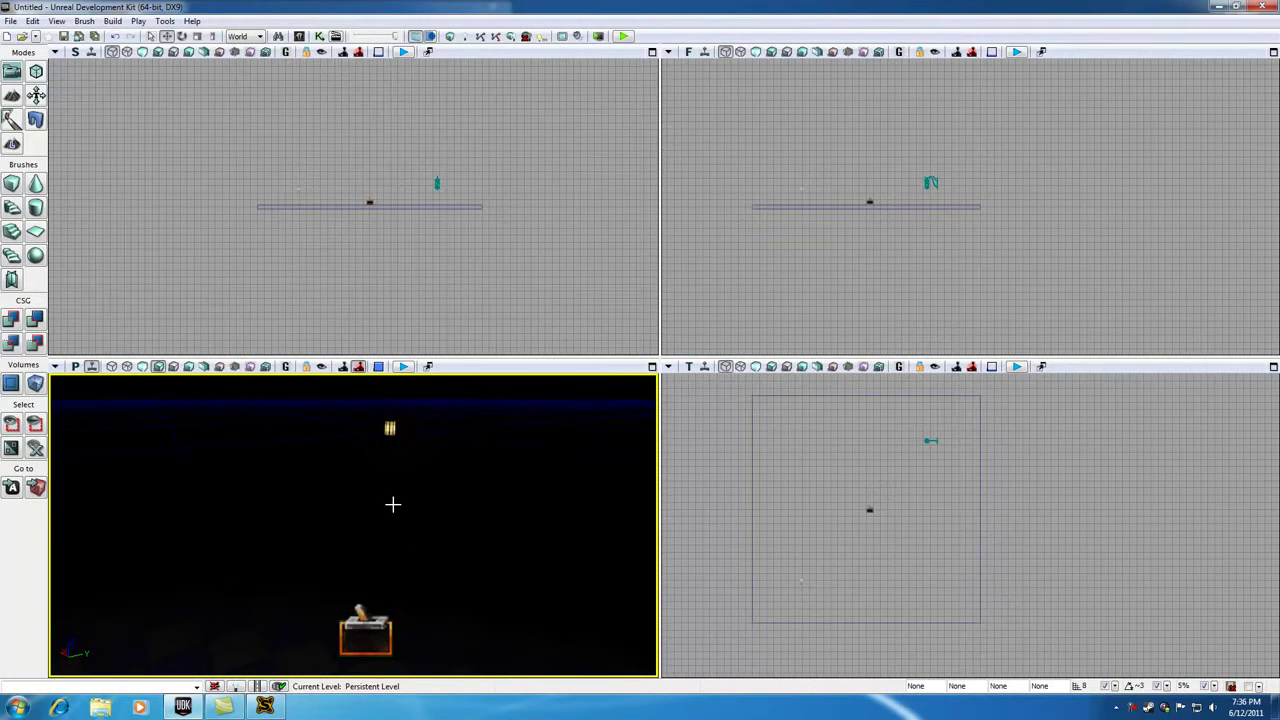
{"action": "right_click", "coordinate": [391, 502]}
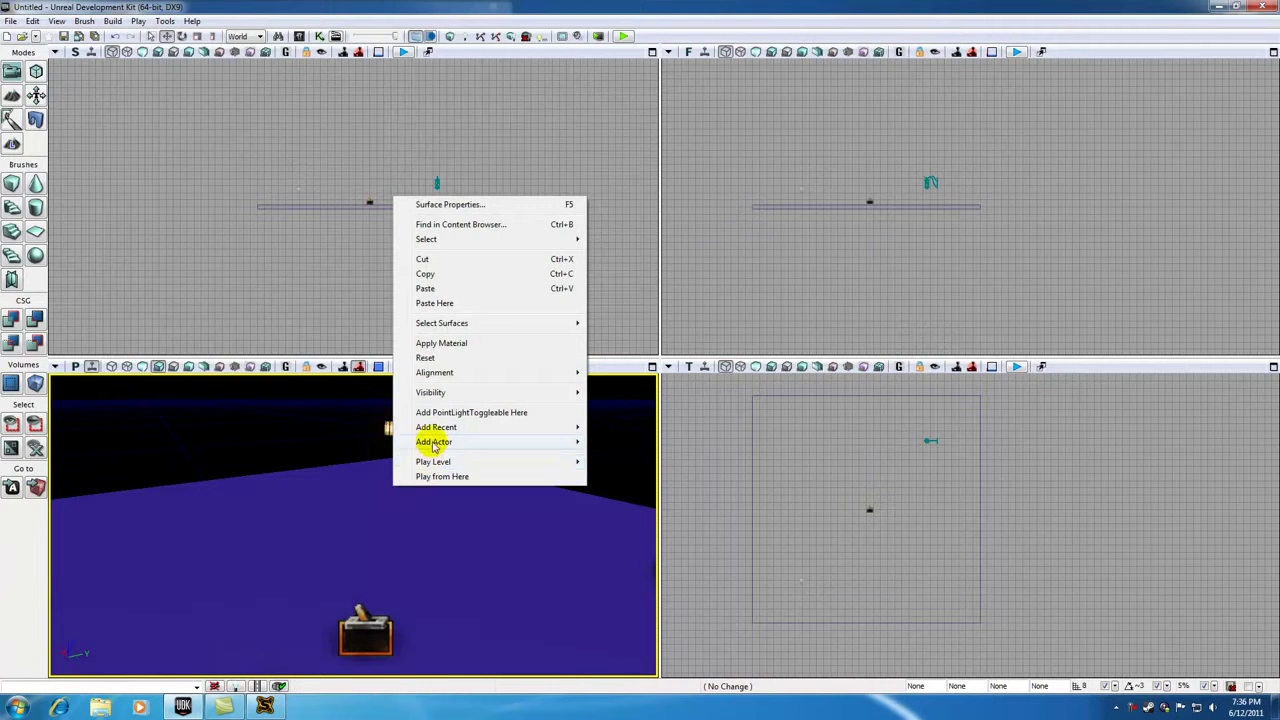
{"action": "left_click", "coordinate": [484, 416]}
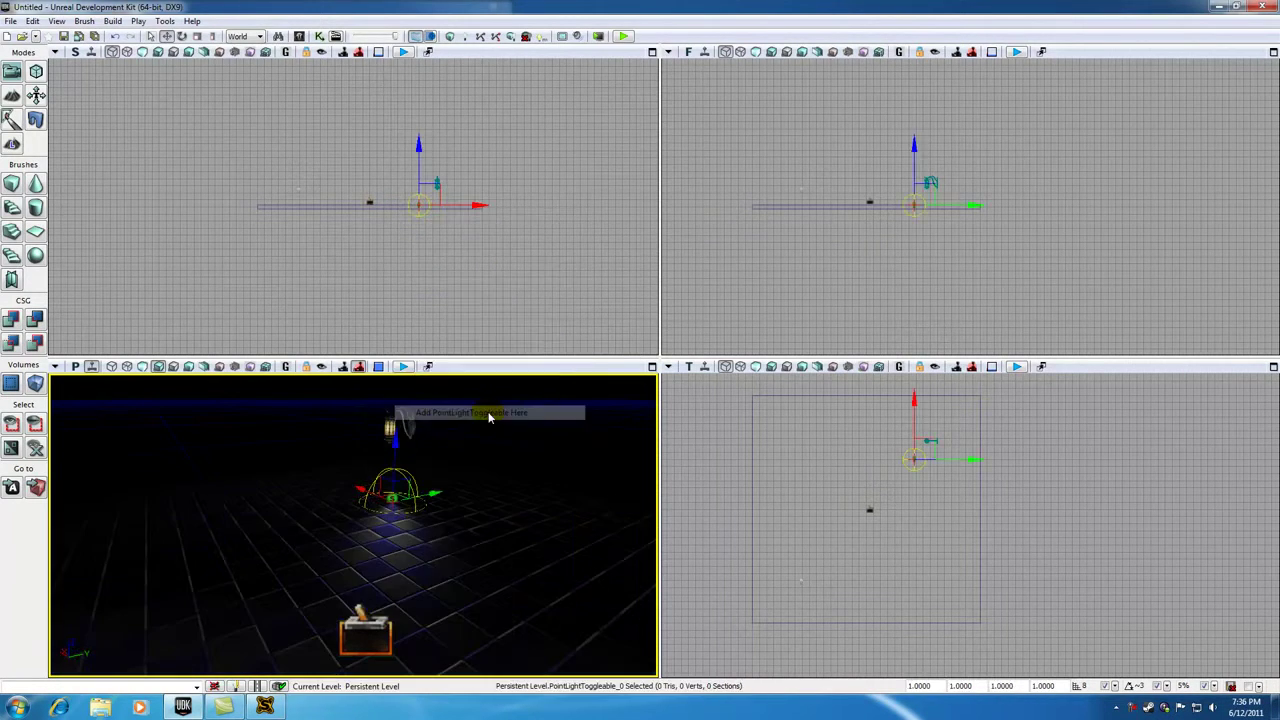
{"action": "left_click_drag", "start_coordinate": [395, 440], "coordinate": [402, 376]}
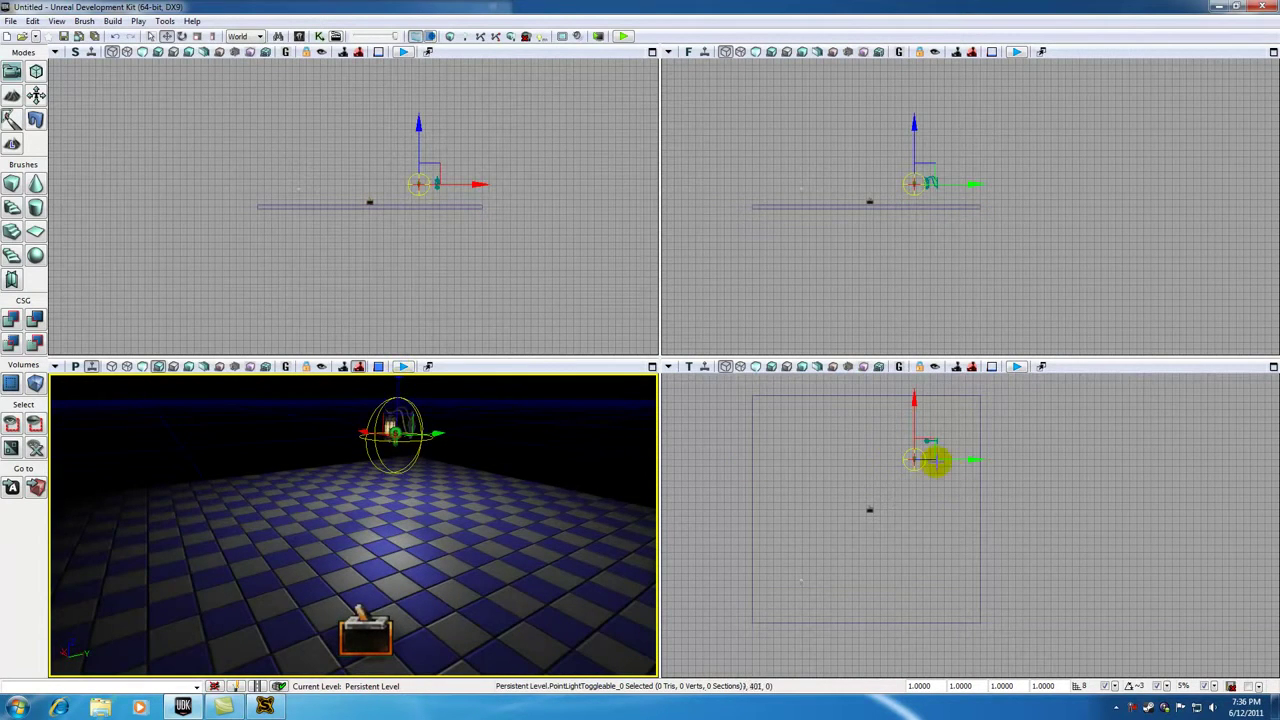
Move the toggleable point light horizontally until it sits just beside the wall lantern, and deselect it.
{"action": "left_click_drag", "start_coordinate": [1020, 500], "coordinate": [840, 516]}
{"action": "scroll", "coordinate": [840, 516], "scroll_direction": "up", "scroll_amount": 2}
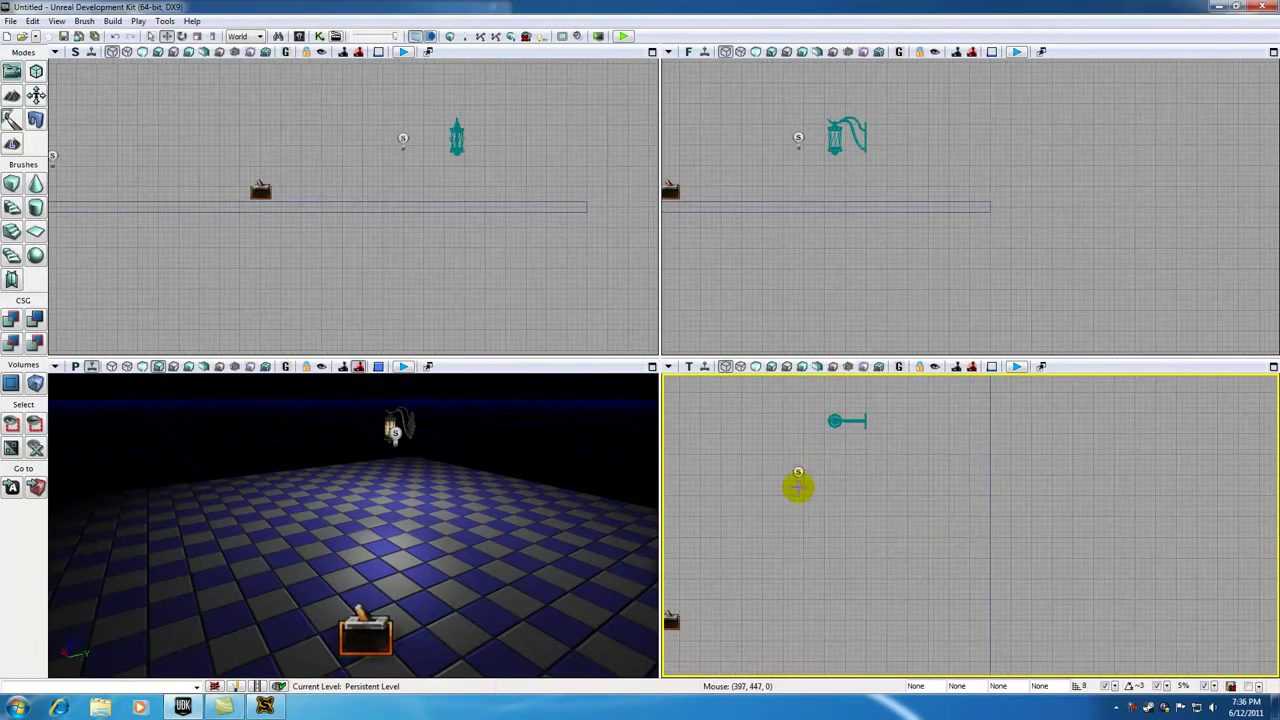
{"action": "left_click", "coordinate": [798, 472]}
{"action": "left_click_drag", "start_coordinate": [820, 452], "coordinate": [832, 410]}
{"action": "left_click_drag", "start_coordinate": [503, 440], "coordinate": [539, 192]}
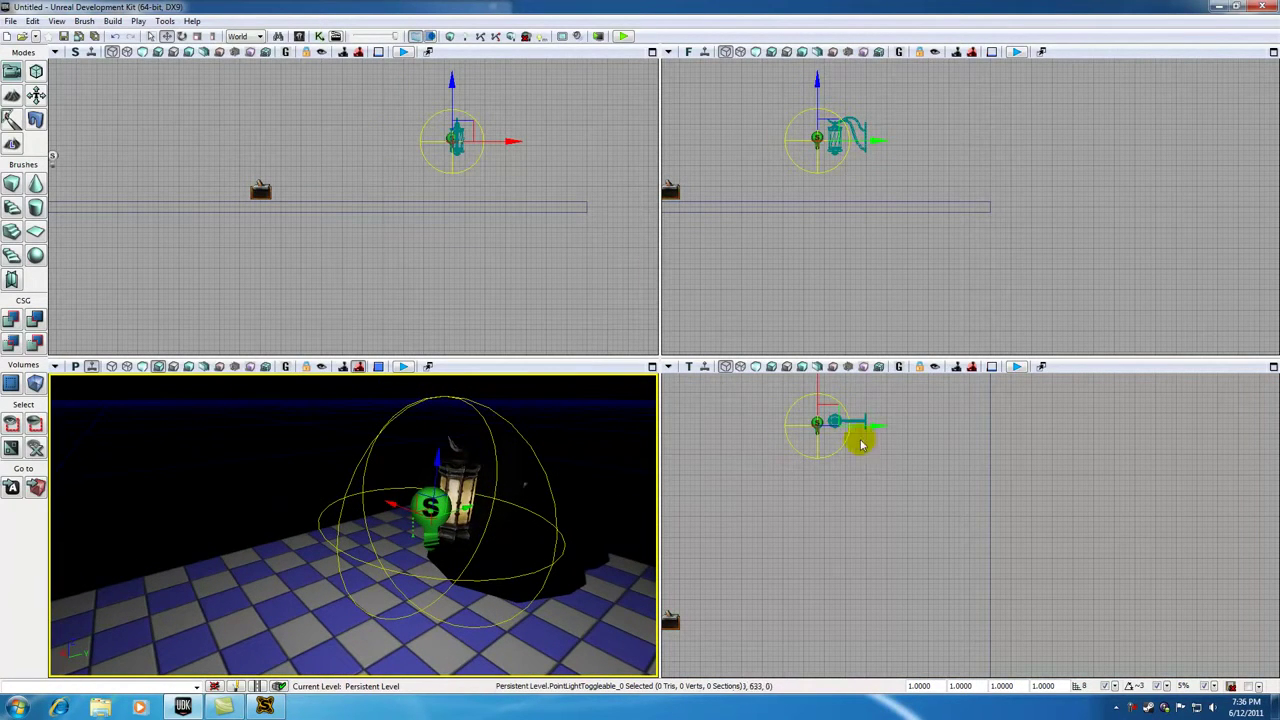
{"action": "left_click_drag", "start_coordinate": [831, 414], "coordinate": [831, 419]}
{"action": "left_click", "coordinate": [571, 513]}
{"action": "scroll", "coordinate": [561, 513], "scroll_direction": "down", "scroll_amount": 5}
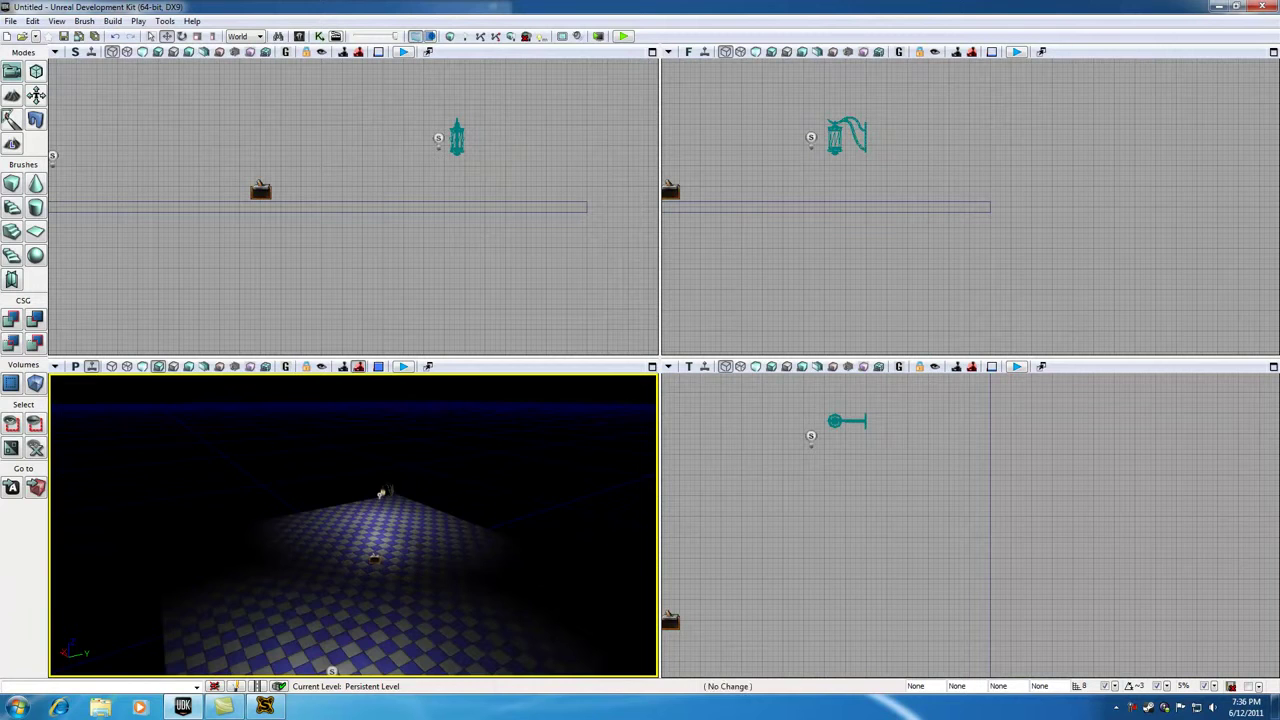
Examine how the regular point light, the trigger and the toggleable point light beside the lantern are arranged, selecting each in turn.
{"action": "scroll", "coordinate": [415, 522], "scroll_direction": "up", "scroll_amount": 5}
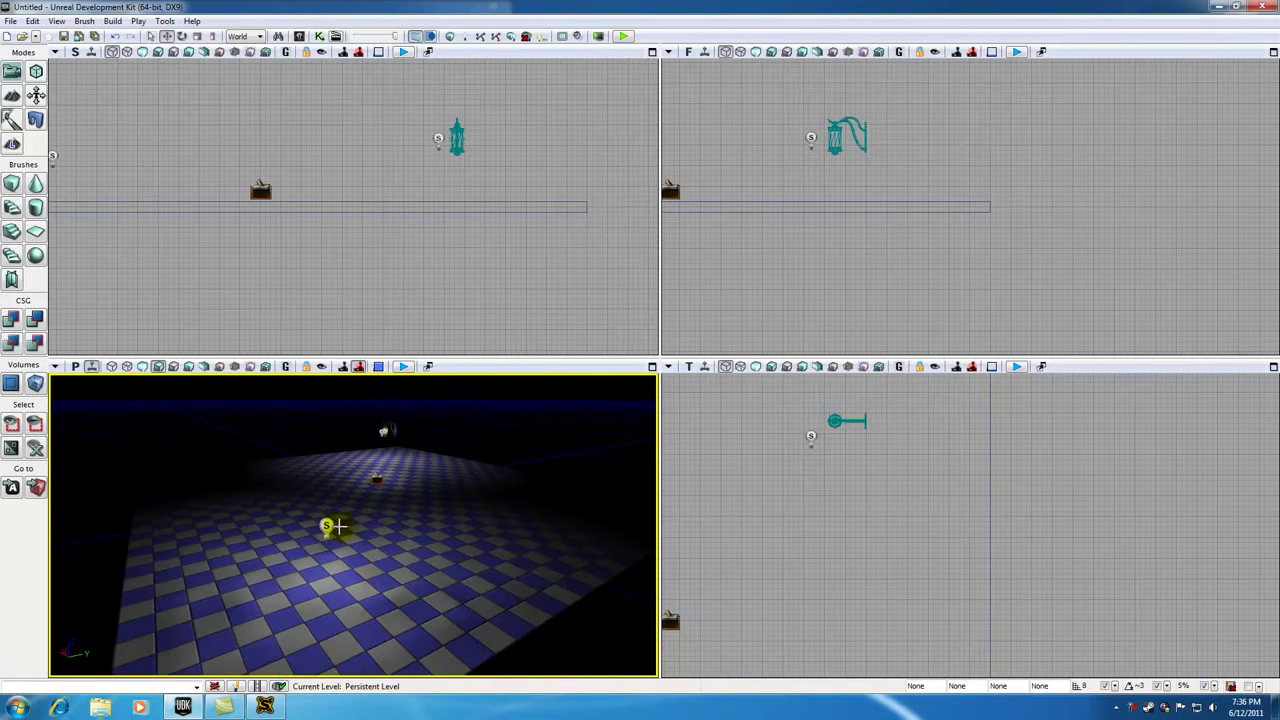
{"action": "left_click", "coordinate": [328, 525]}
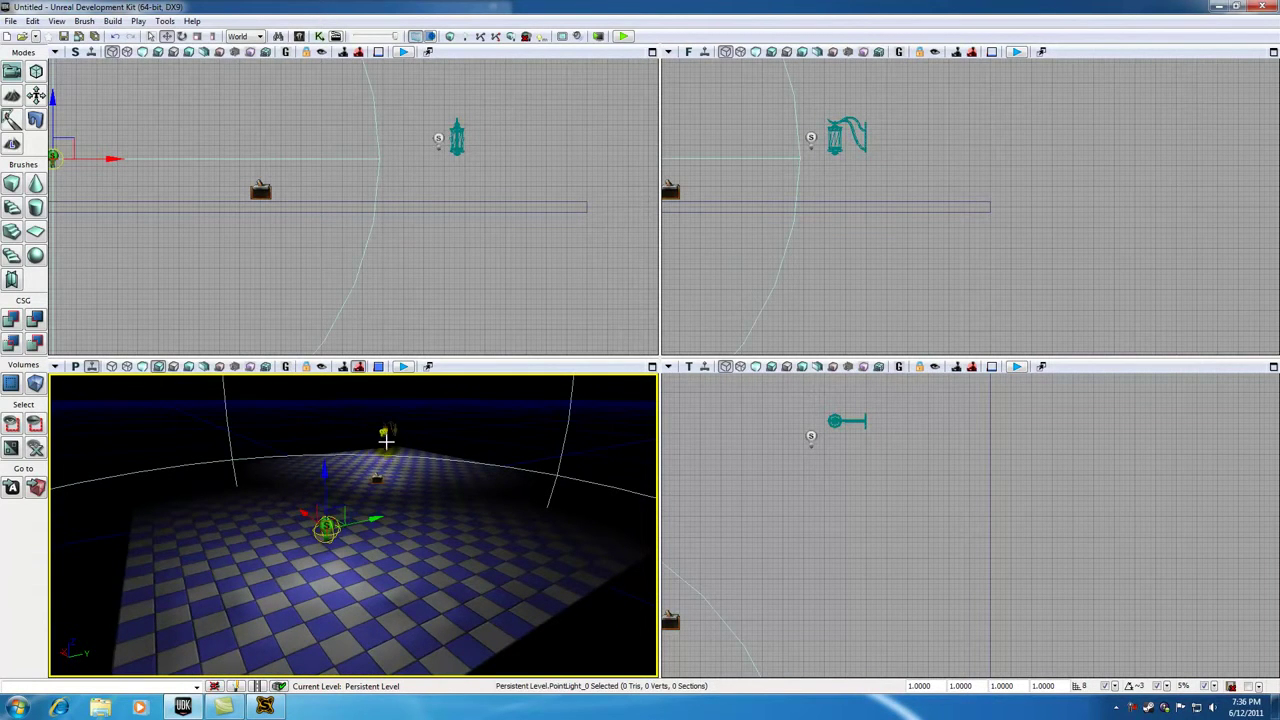
{"action": "scroll", "coordinate": [386, 437], "scroll_direction": "up", "scroll_amount": 10}
{"action": "scroll", "coordinate": [398, 481], "scroll_direction": "down", "scroll_amount": 10}
{"action": "left_click", "coordinate": [351, 475]}
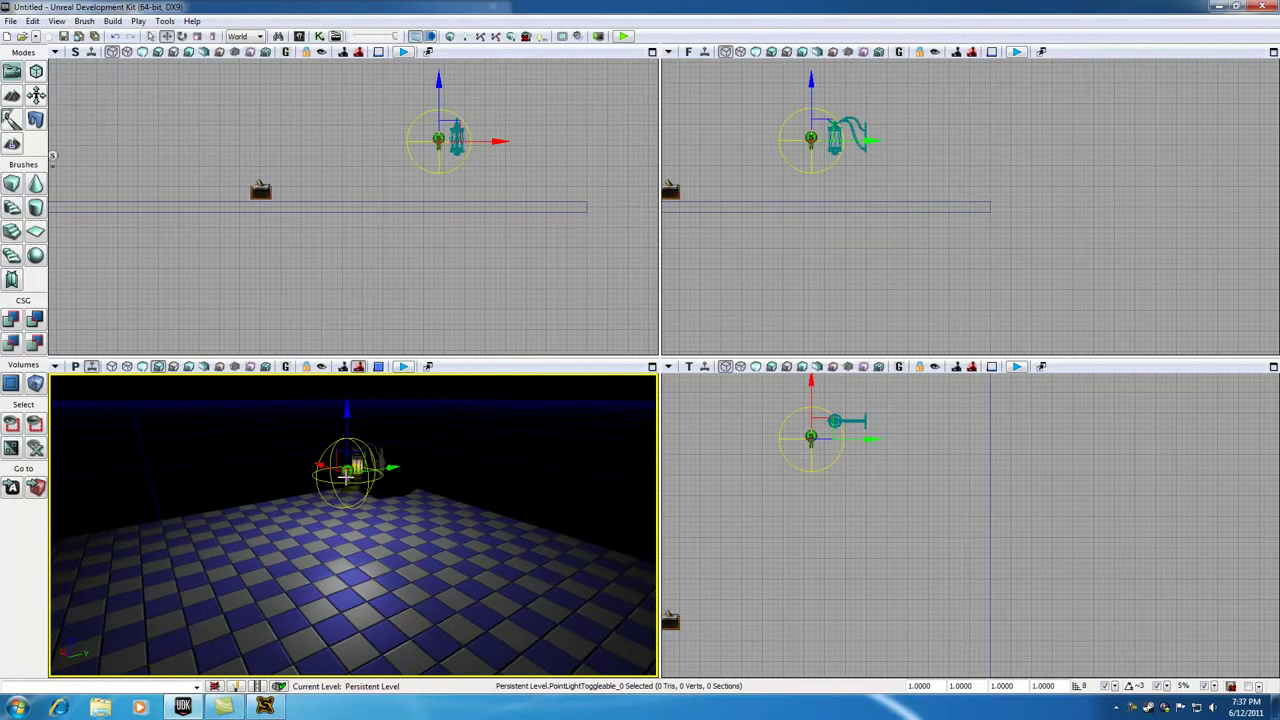
{"action": "right_click_drag", "start_coordinate": [362, 490], "coordinate": [361, 458]}
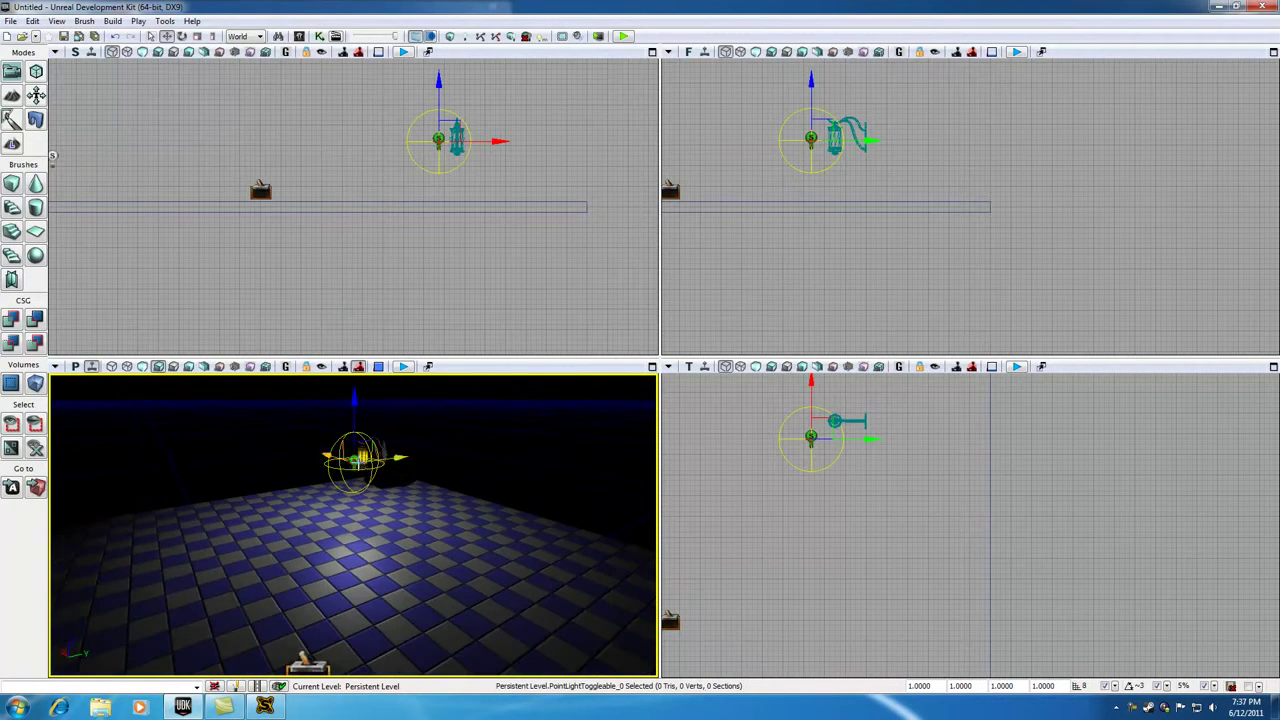
{"action": "left_click_drag", "start_coordinate": [357, 470], "coordinate": [357, 492]}
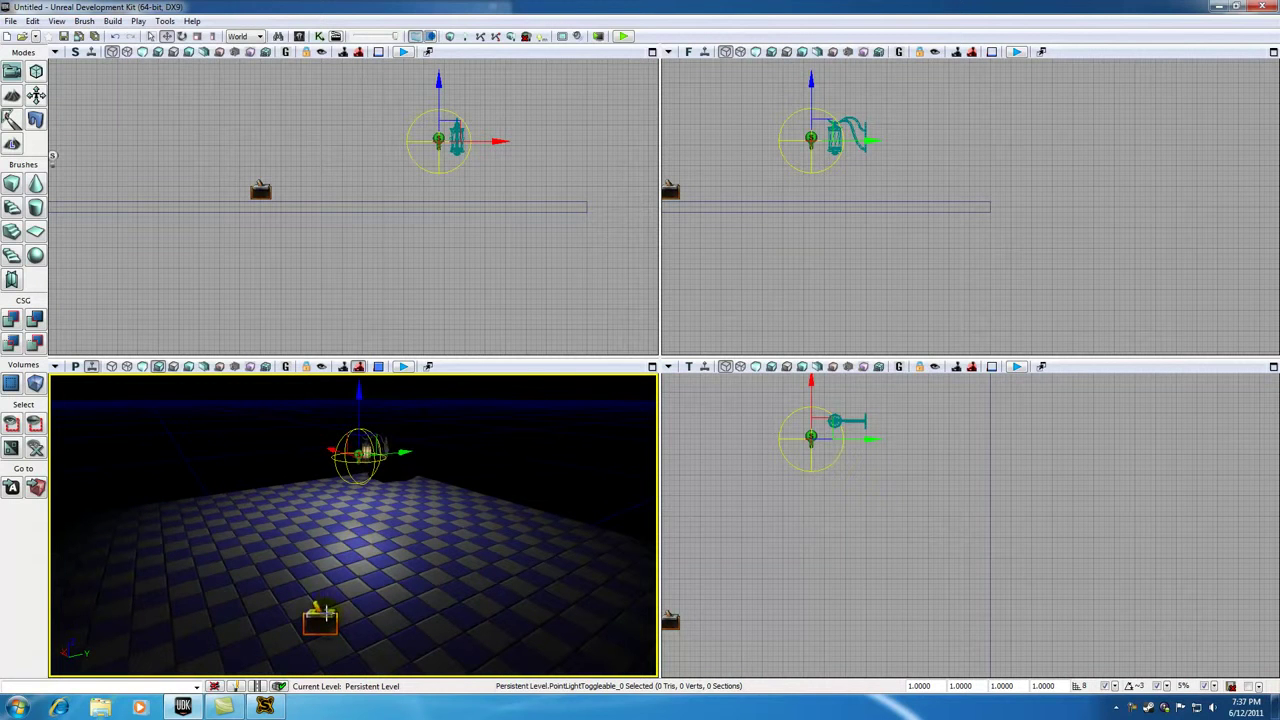
{"action": "left_click", "coordinate": [323, 614]}
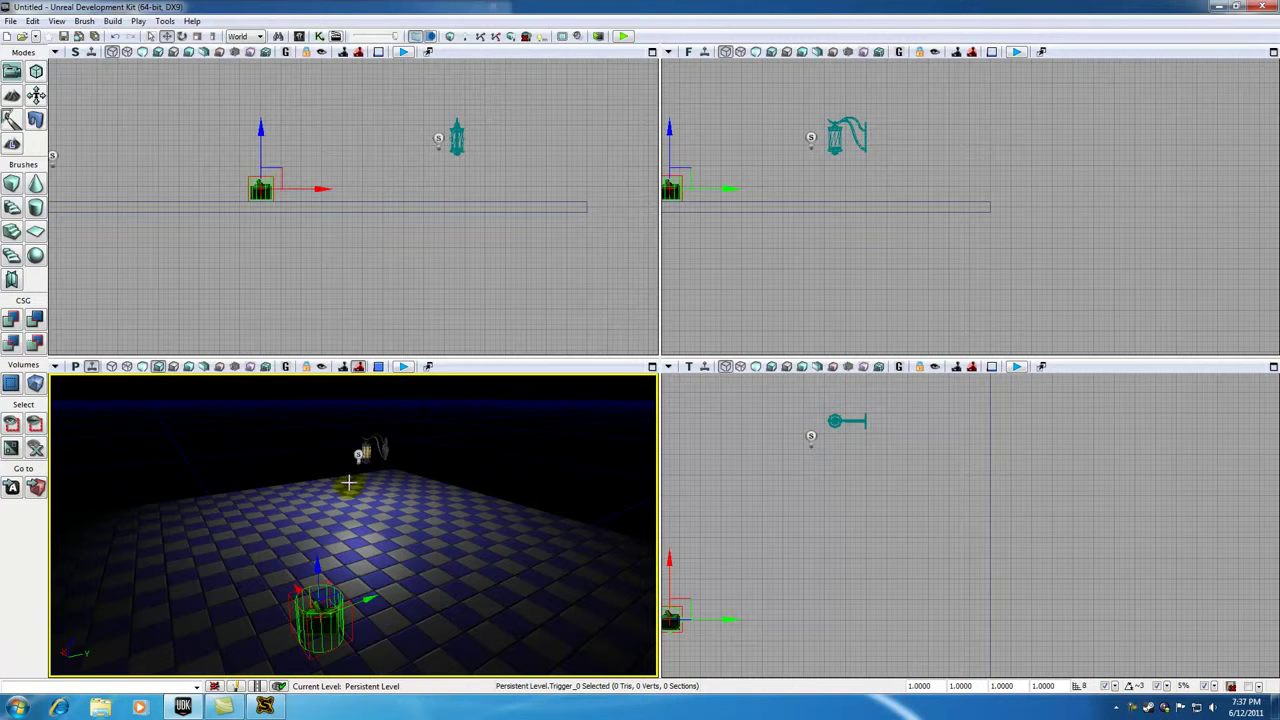
{"action": "left_click", "coordinate": [361, 454]}
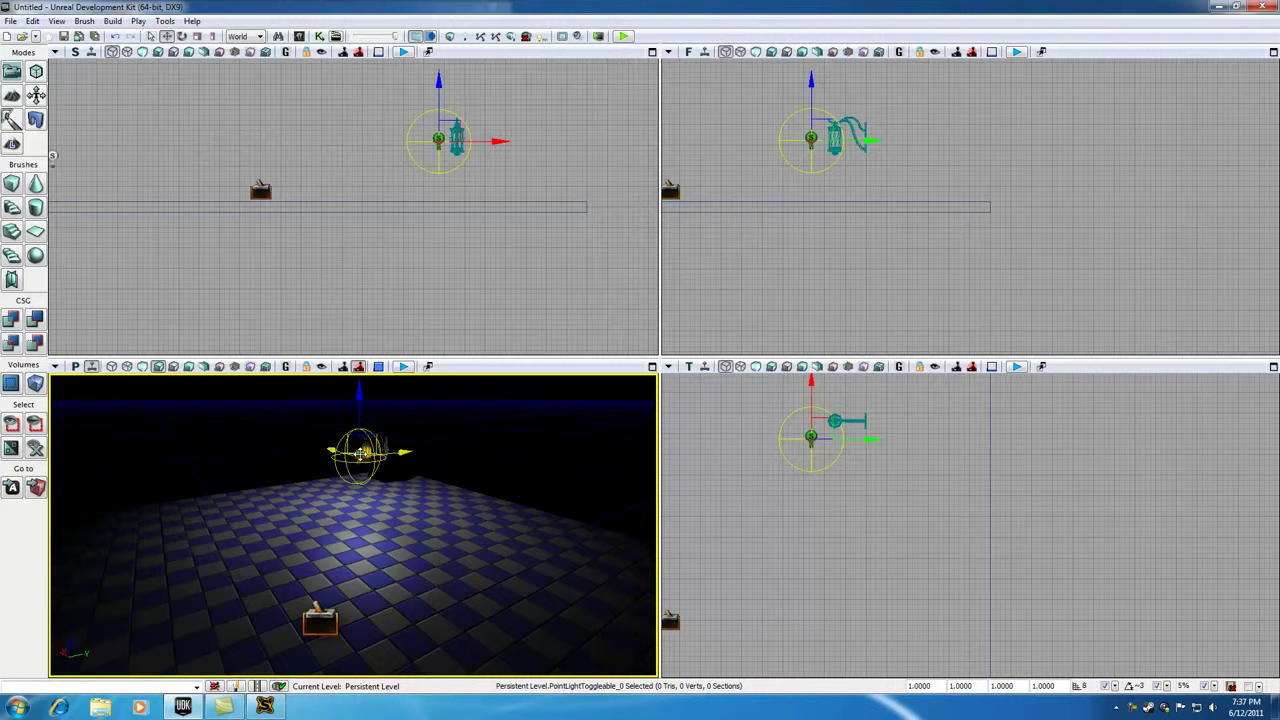
{"action": "left_click_drag", "start_coordinate": [367, 590], "coordinate": [367, 600]}
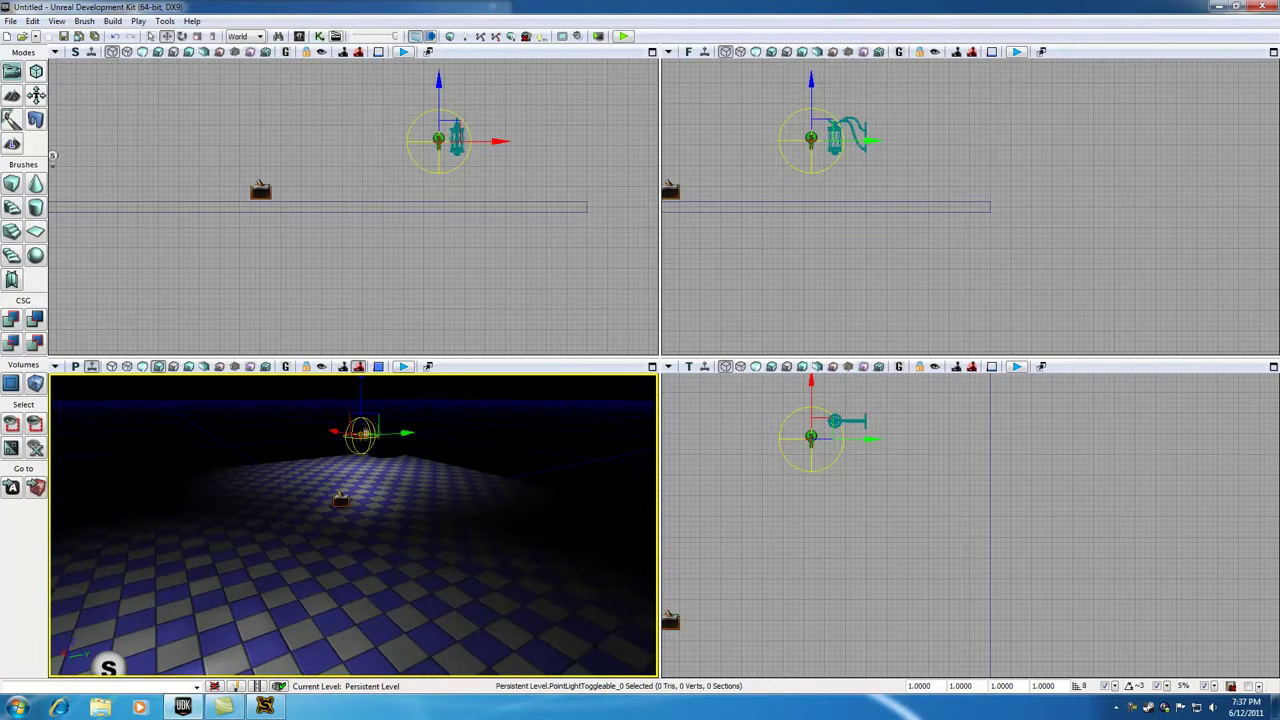
{"action": "right_click", "coordinate": [367, 599]}
{"action": "left_click", "coordinate": [345, 567]}
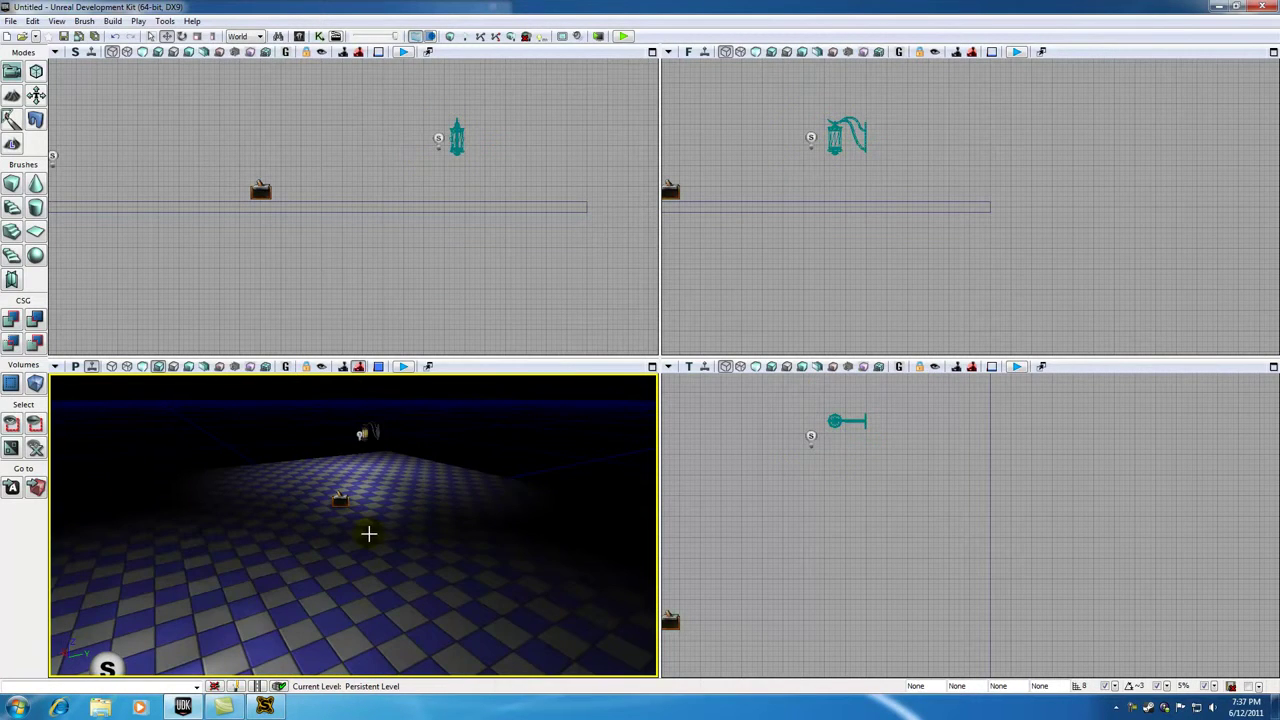
Turn off Enabled in the Light Component properties of the toggleable point light beside the lantern and close its properties.
{"action": "left_click_drag", "start_coordinate": [368, 534], "coordinate": [368, 485]}
{"action": "left_click", "coordinate": [352, 466]}
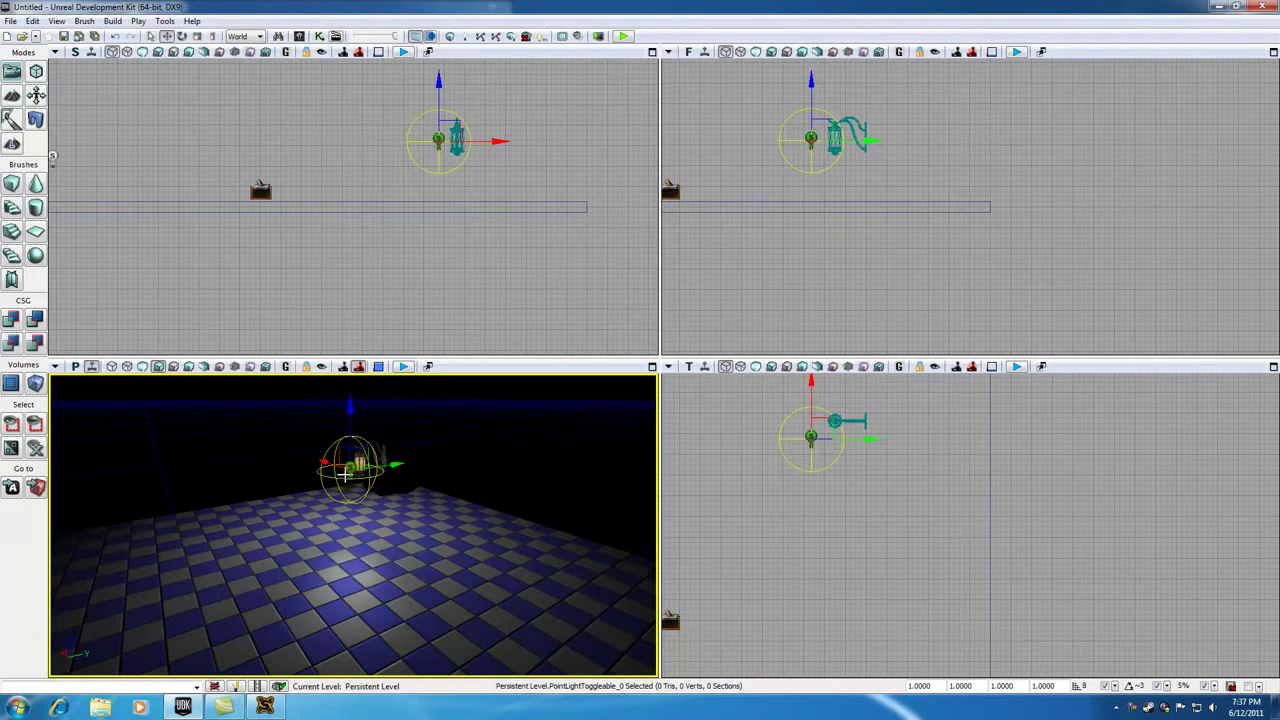
{"action": "left_click_drag", "start_coordinate": [323, 525], "coordinate": [323, 395]}
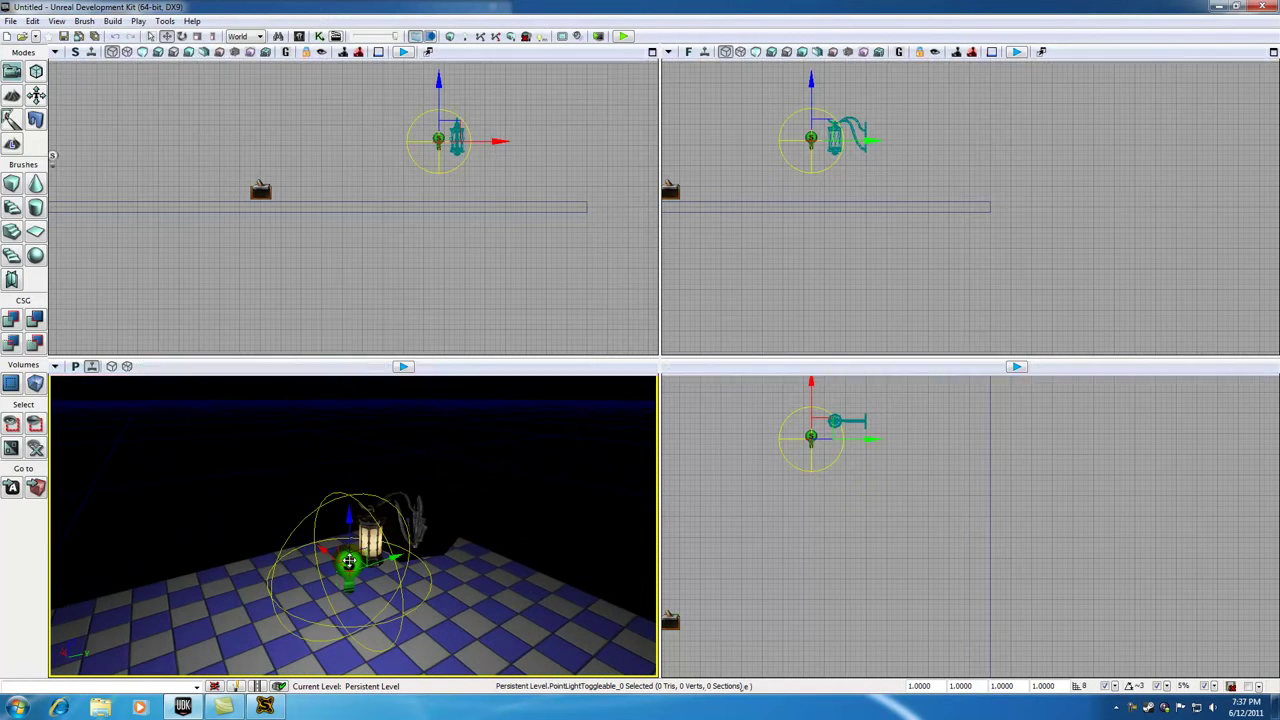
{"action": "double_click", "coordinate": [349, 562]}
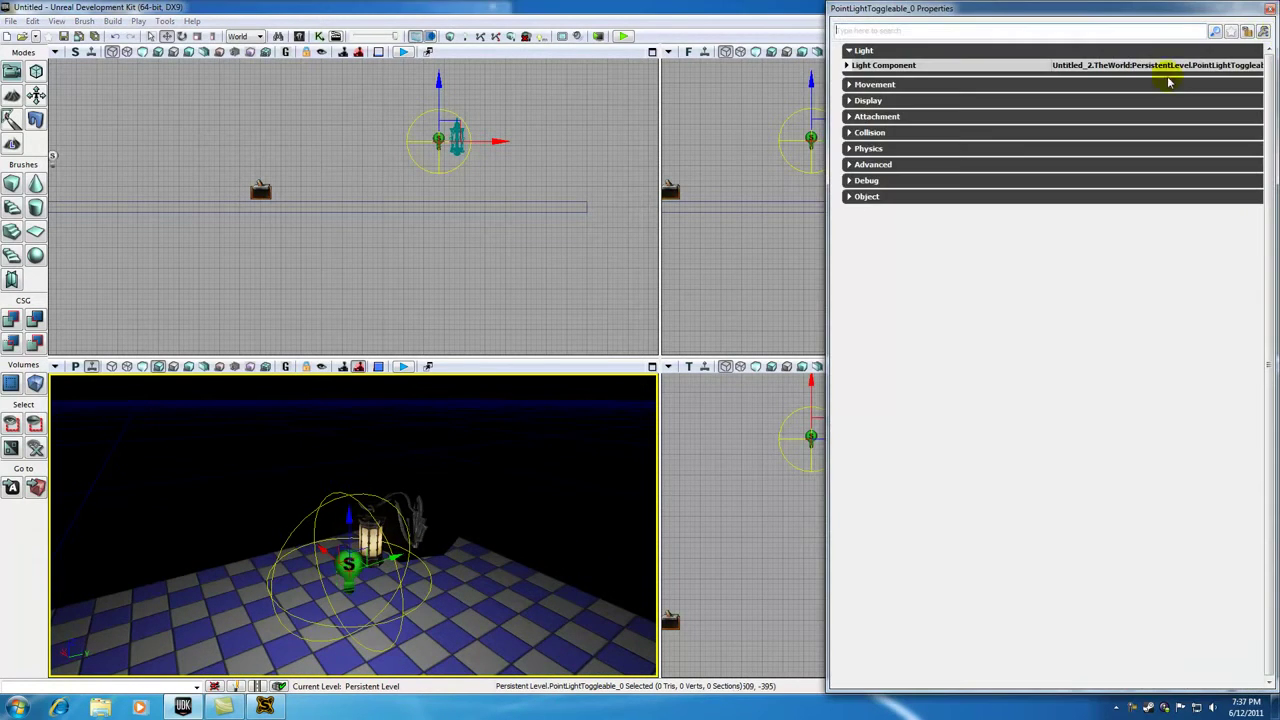
{"action": "left_click", "coordinate": [1268, 6]}
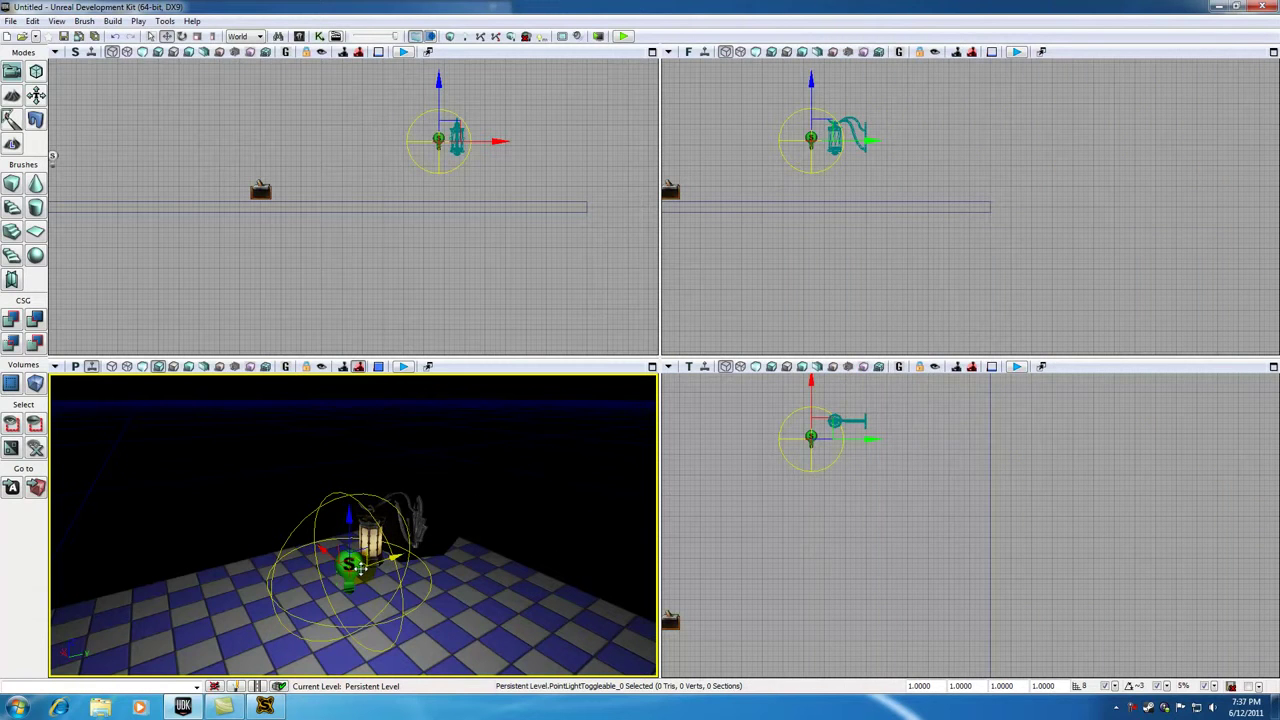
{"action": "double_click", "coordinate": [358, 567]}
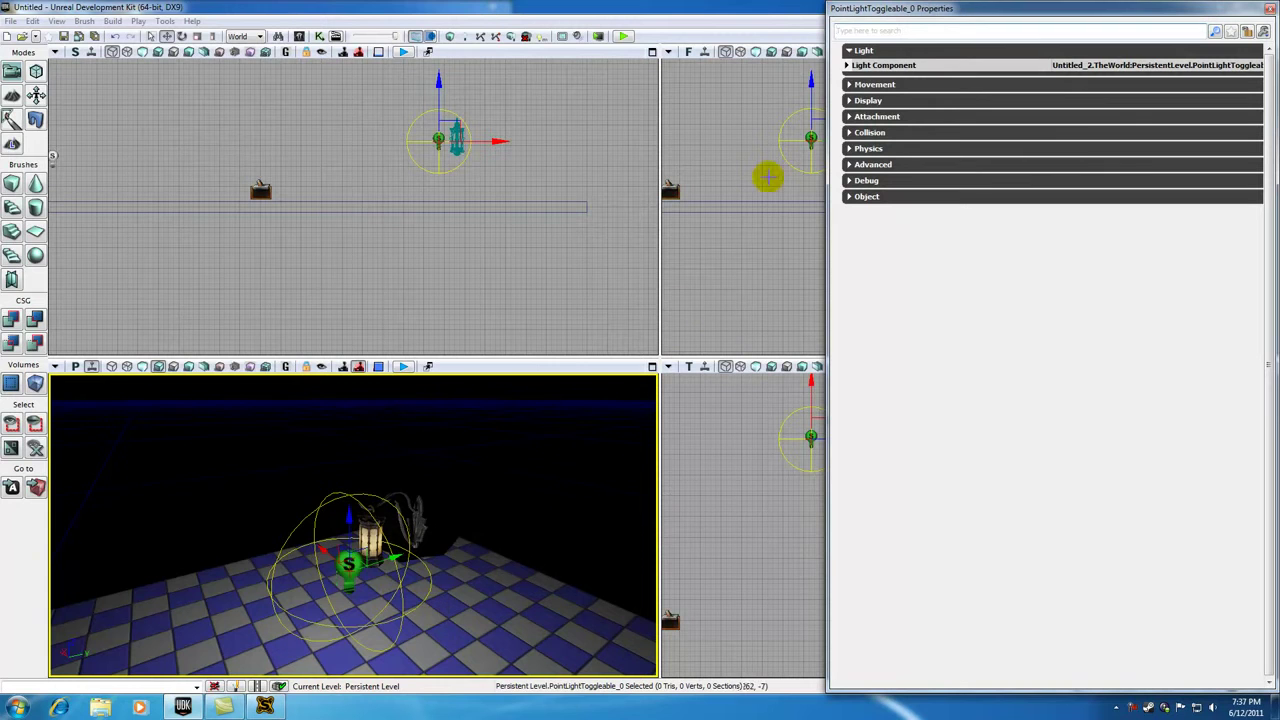
{"action": "left_click", "coordinate": [847, 65]}
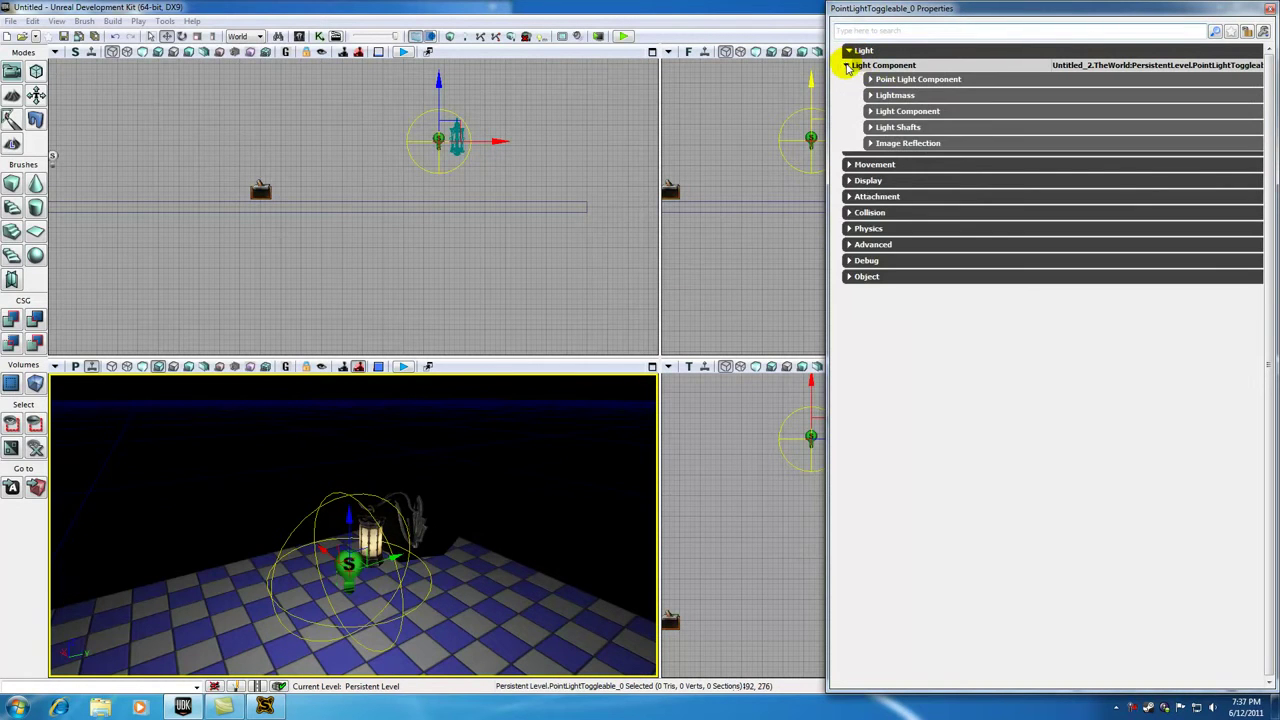
{"action": "left_click", "coordinate": [871, 111]}
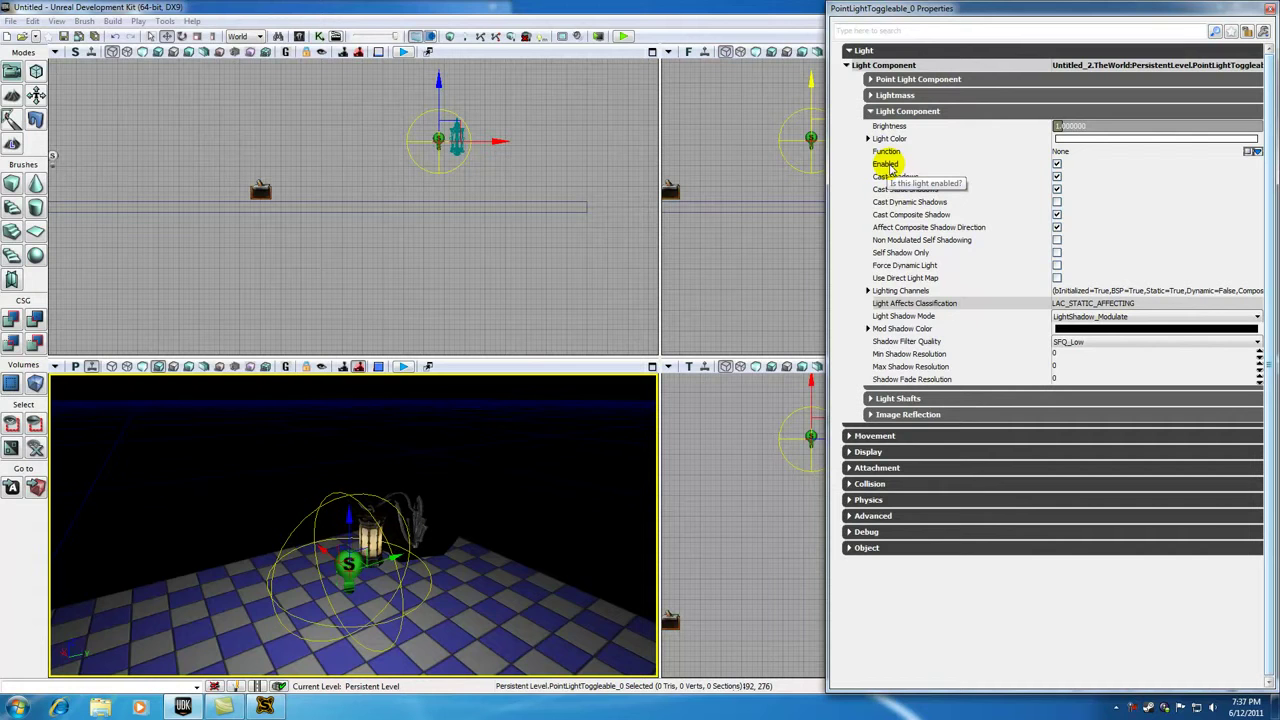
{"action": "left_click", "coordinate": [1056, 165]}
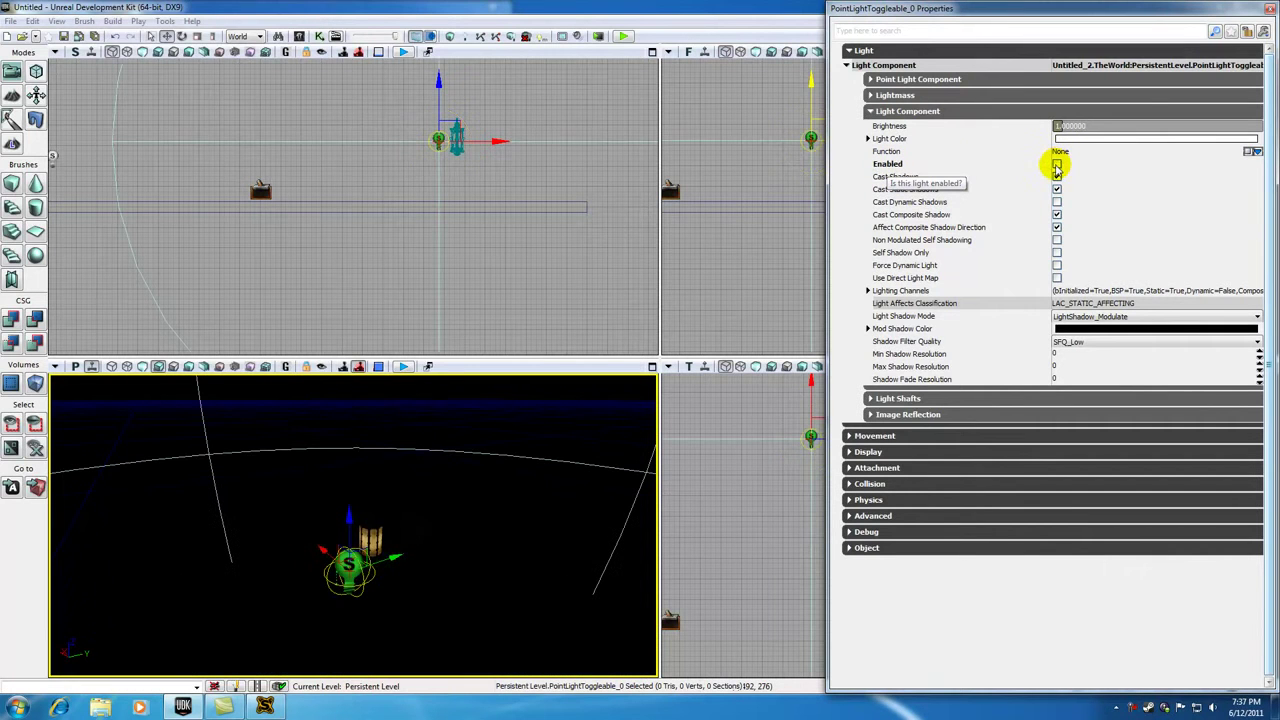
{"action": "left_click", "coordinate": [1270, 8]}
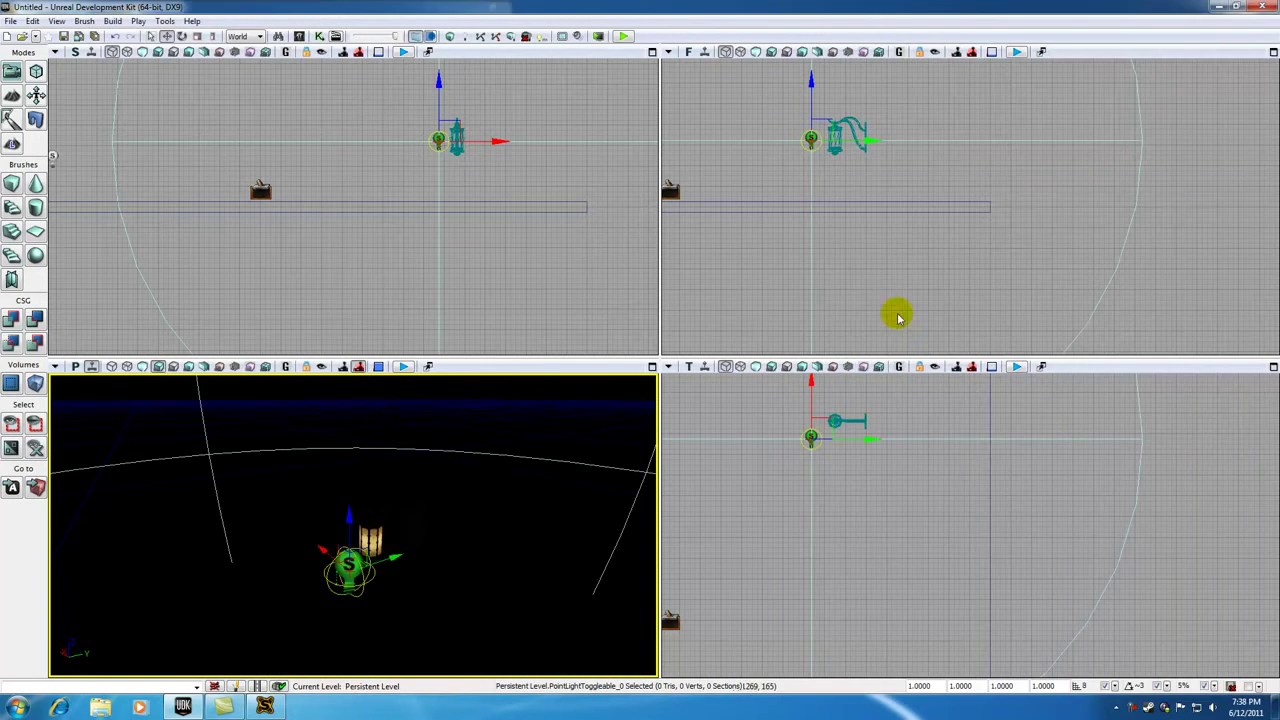
Inspect the lighting around the lantern, regular point light and trigger with the toggleable light disabled, finishing with the toggleable light selected.
{"action": "left_click_drag", "start_coordinate": [528, 503], "coordinate": [370, 528]}
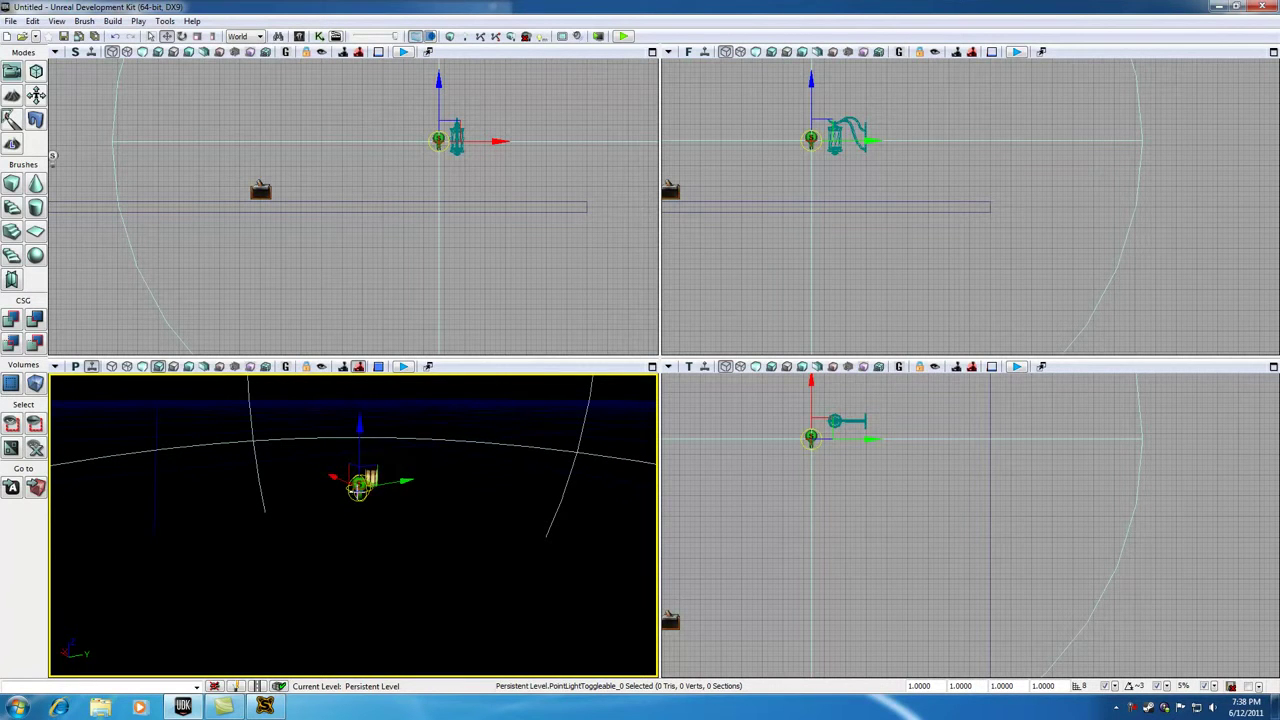
{"action": "right_click_drag", "start_coordinate": [399, 527], "coordinate": [399, 560]}
{"action": "mouse_move", "coordinate": [403, 514]}
{"action": "left_mouse_down"}
{"action": "mouse_move", "coordinate": [403, 540]}
{"action": "mouse_move", "coordinate": [403, 514]}
{"action": "mouse_move", "coordinate": [403, 525]}
{"action": "left_mouse_up"}
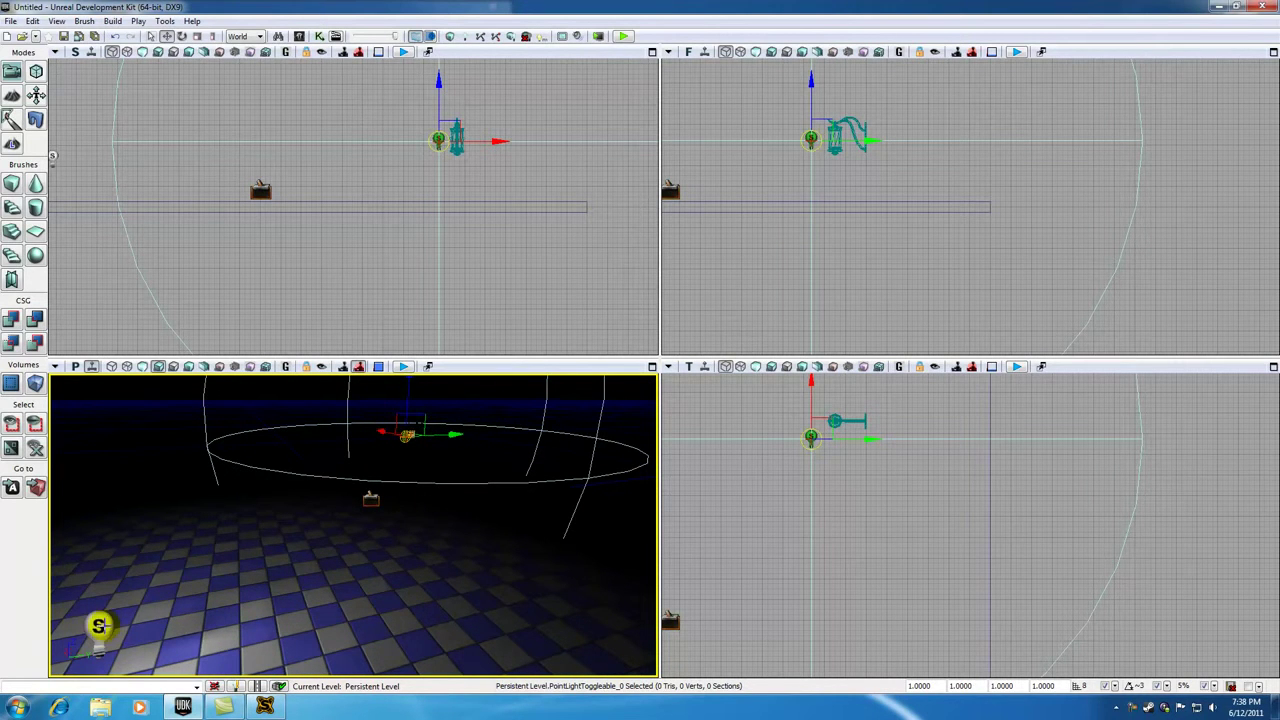
{"action": "left_click", "coordinate": [98, 626]}
{"action": "left_click_drag", "start_coordinate": [98, 626], "coordinate": [177, 645]}
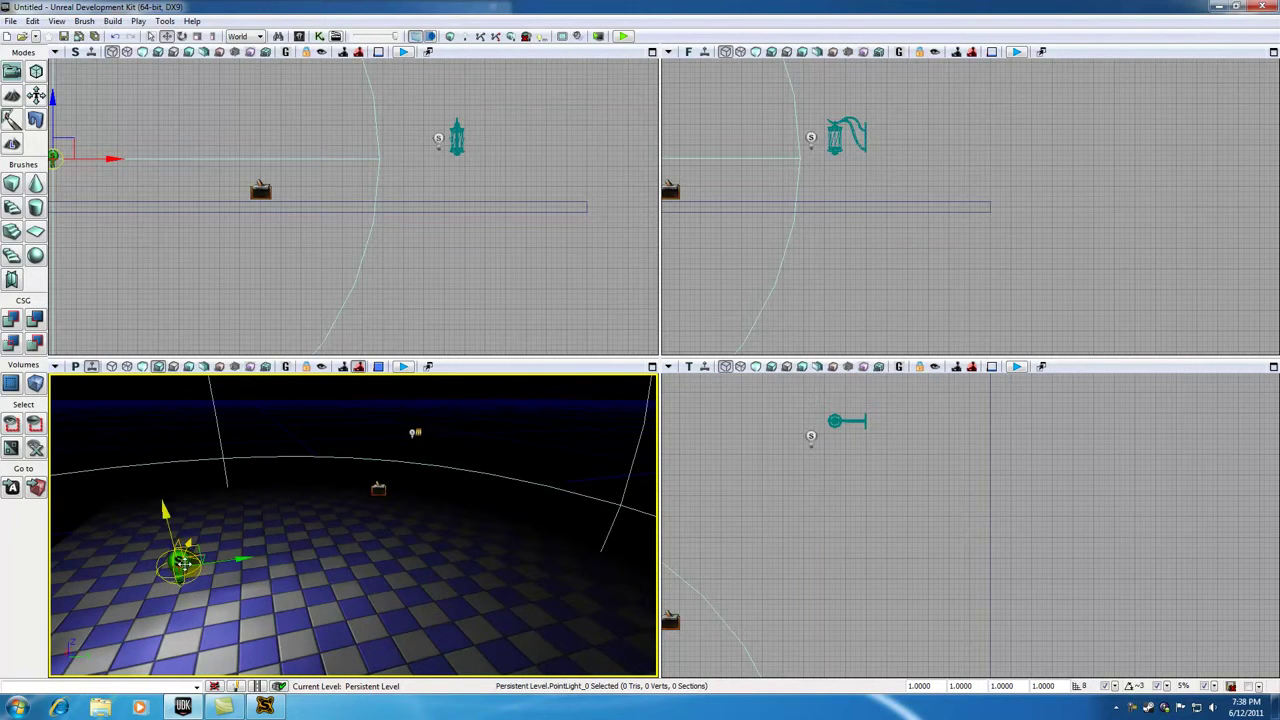
{"action": "mouse_move", "coordinate": [354, 516]}
{"action": "right_mouse_down"}
{"action": "mouse_move", "coordinate": [372, 498]}
{"action": "mouse_move", "coordinate": [354, 517]}
{"action": "right_mouse_up"}
{"action": "left_click", "coordinate": [354, 512]}
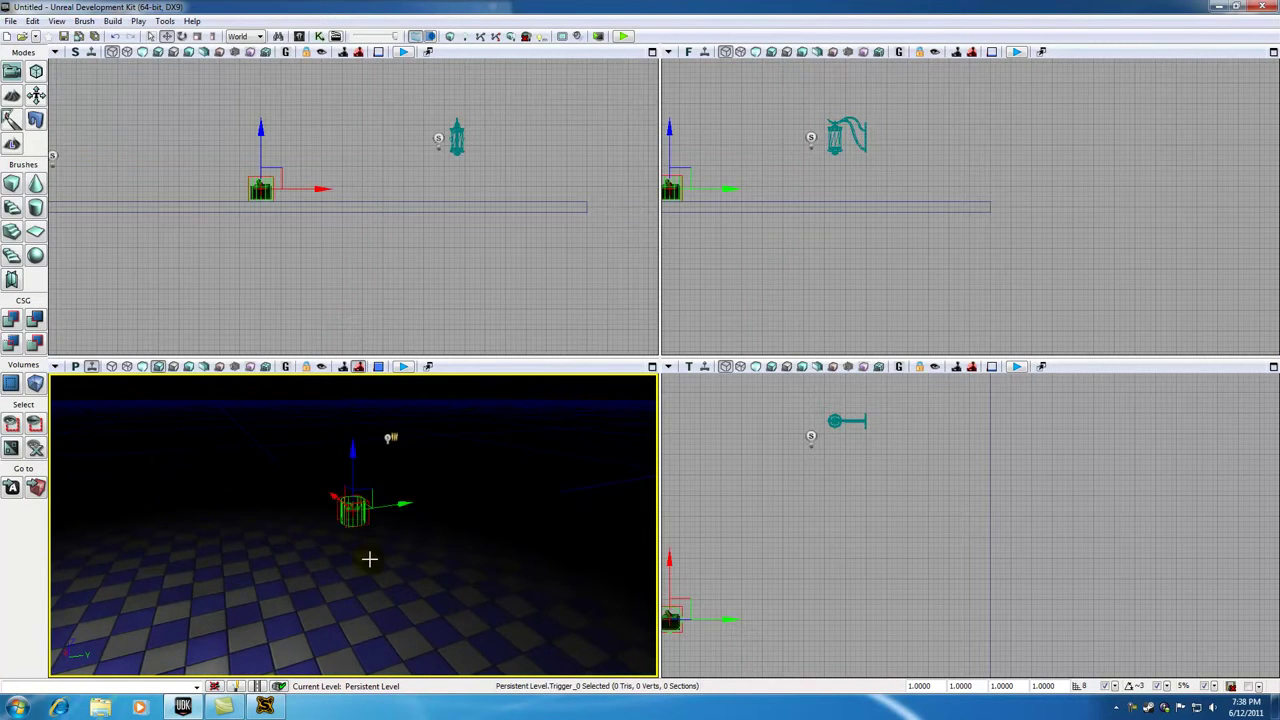
{"action": "scroll", "coordinate": [355, 540], "scroll_direction": "up", "scroll_amount": 2}
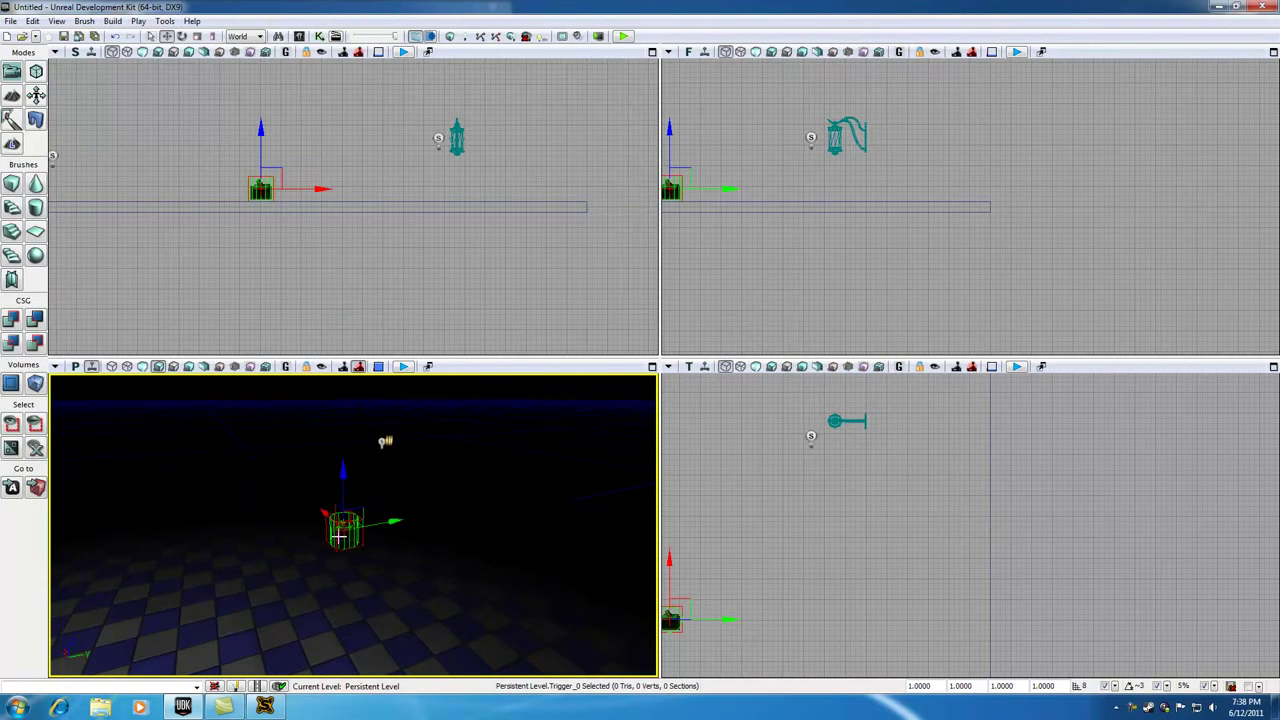
{"action": "right_click_drag", "start_coordinate": [400, 569], "coordinate": [400, 525]}
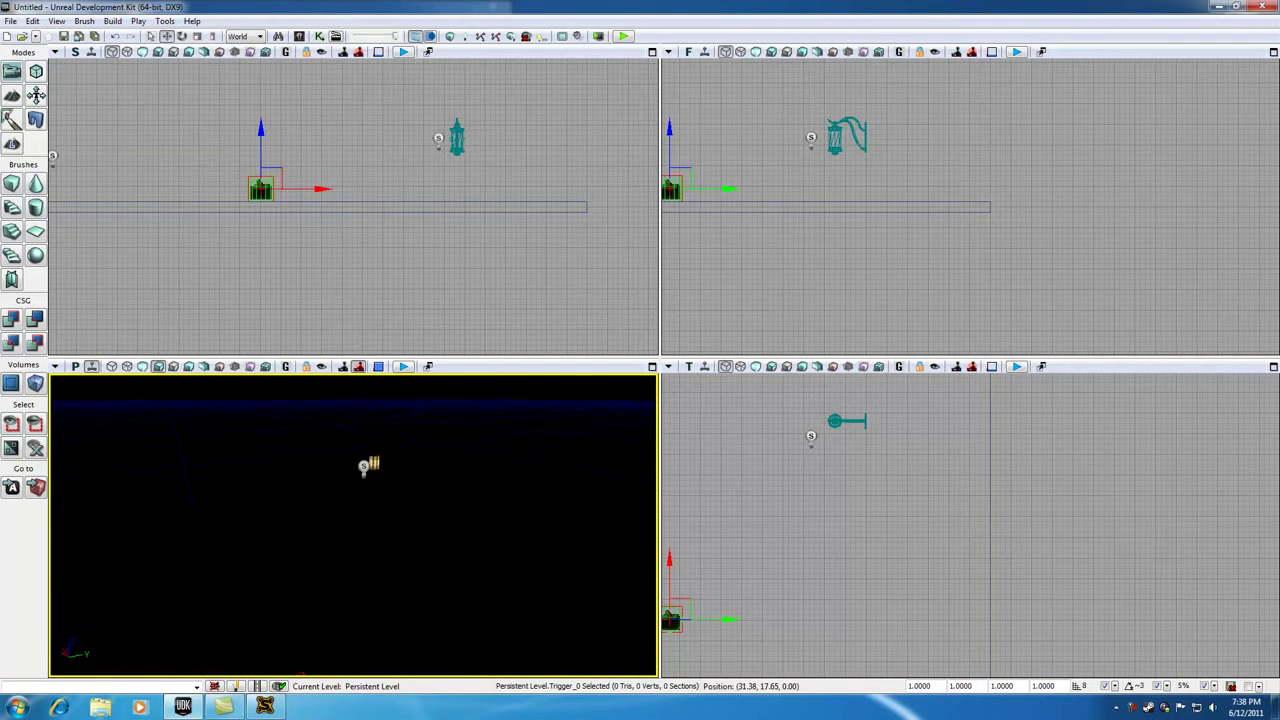
{"action": "left_click", "coordinate": [371, 465]}
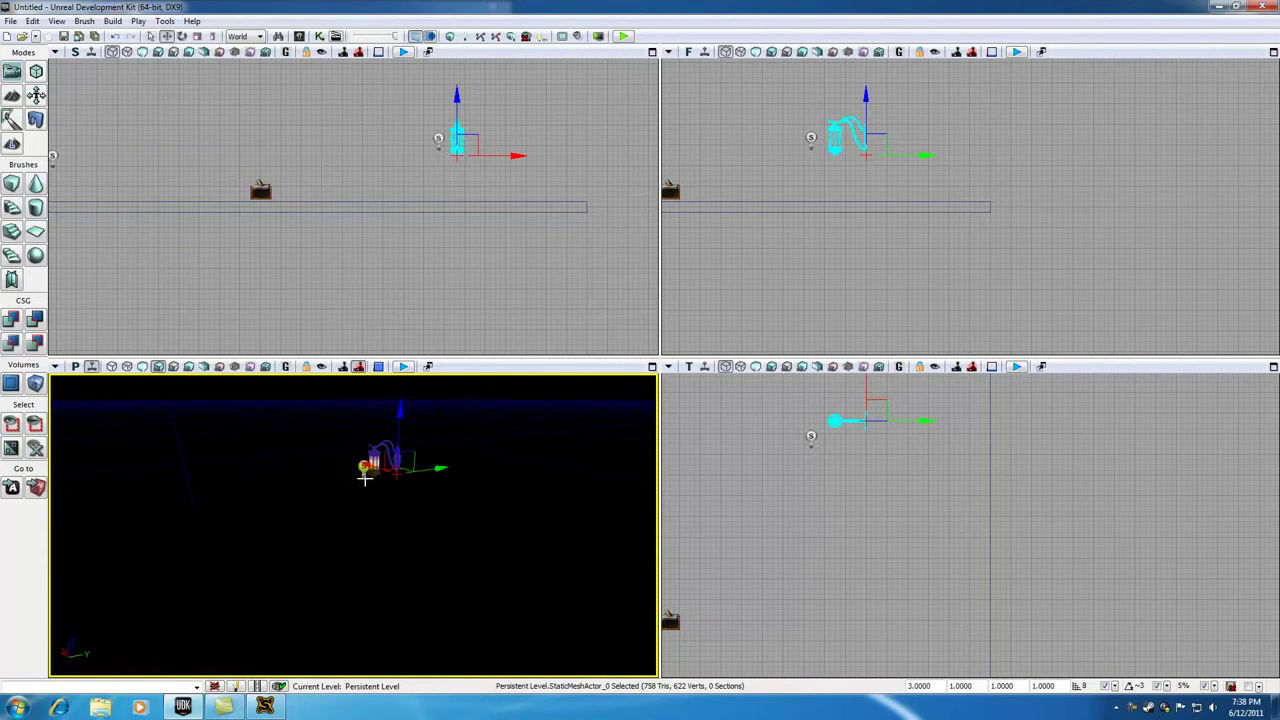
{"action": "left_click", "coordinate": [366, 478]}
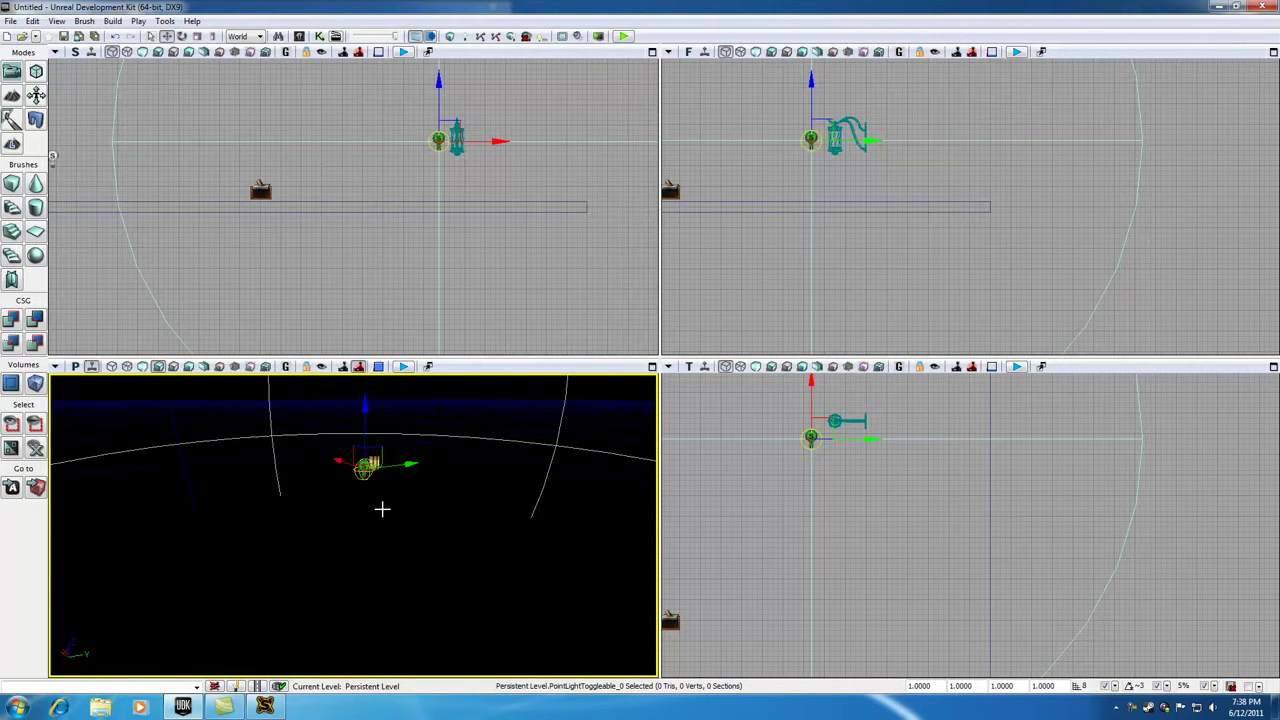
{"action": "mouse_move", "coordinate": [382, 509]}
{"action": "right_mouse_down"}
{"action": "mouse_move", "coordinate": [382, 540]}
{"action": "mouse_move", "coordinate": [370, 512]}
{"action": "right_mouse_up"}
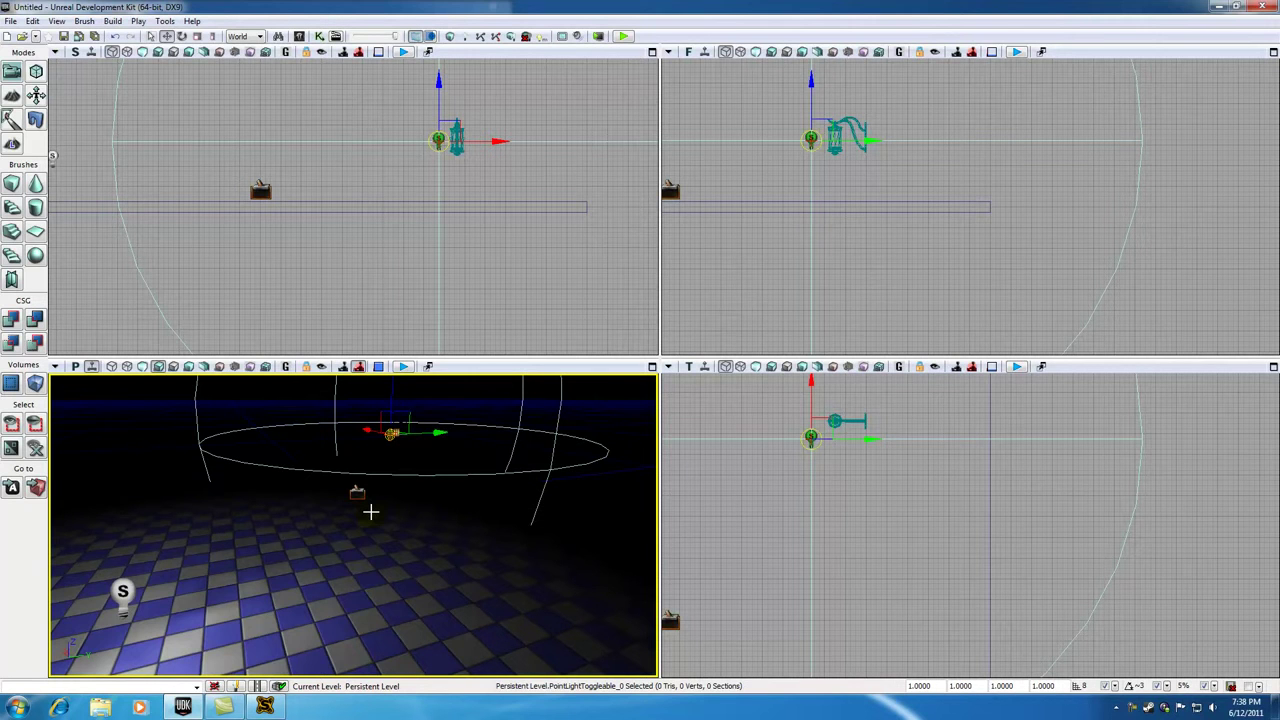